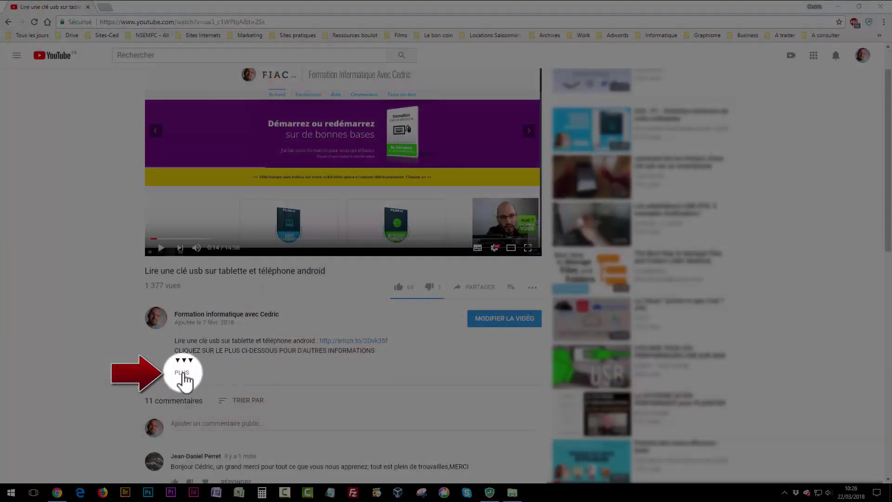
left_click(182, 372)
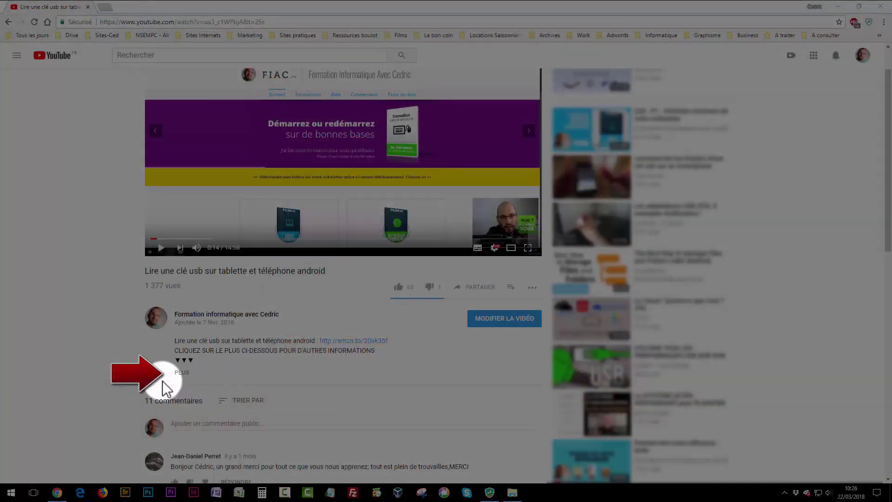
left_click(182, 373)
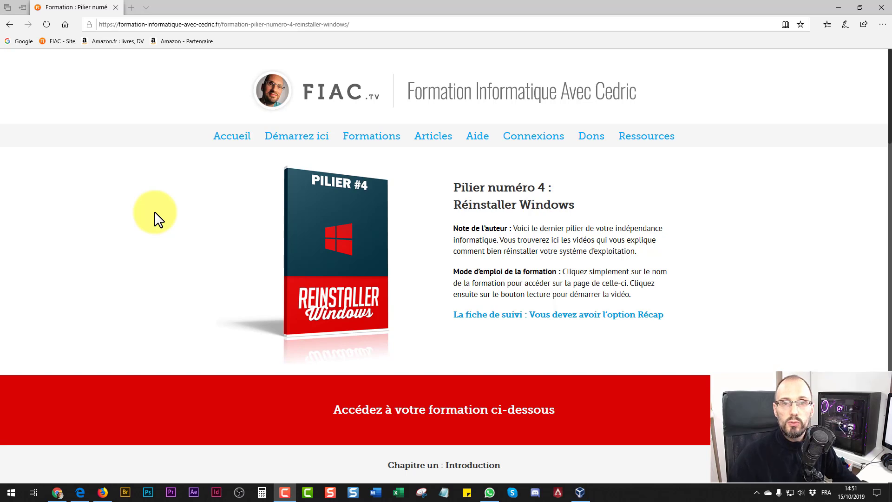
Step: Look through the chapter list of the Réinstaller Windows course page, down to the additional questions and help chapter
left_click(179, 304)
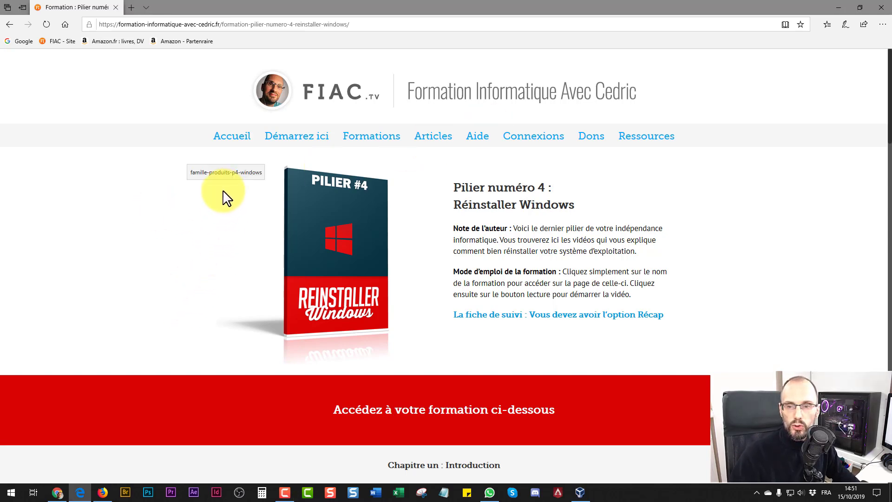
scroll(224, 197, "down", 6)
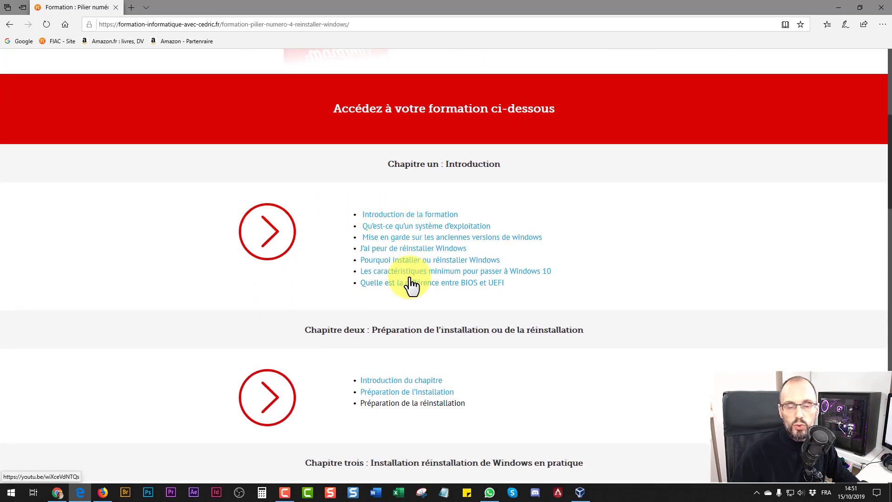
scroll(128, 247, "down", 6)
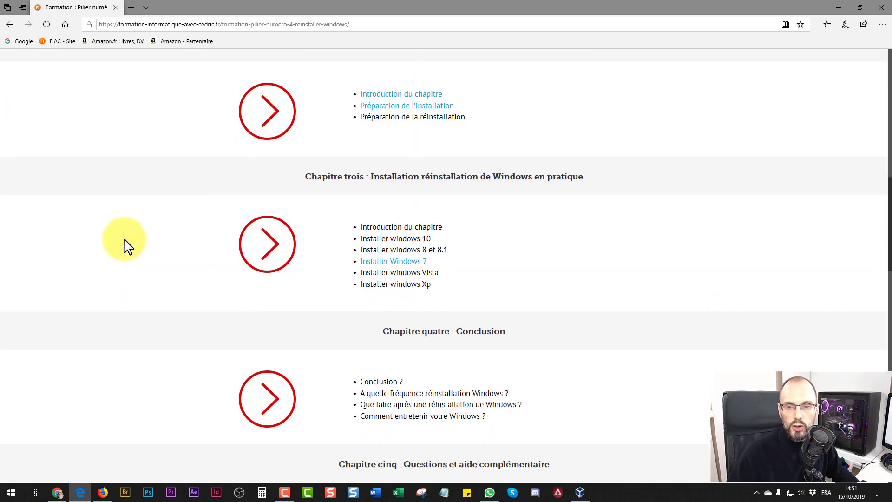
scroll(128, 246, "down", 4)
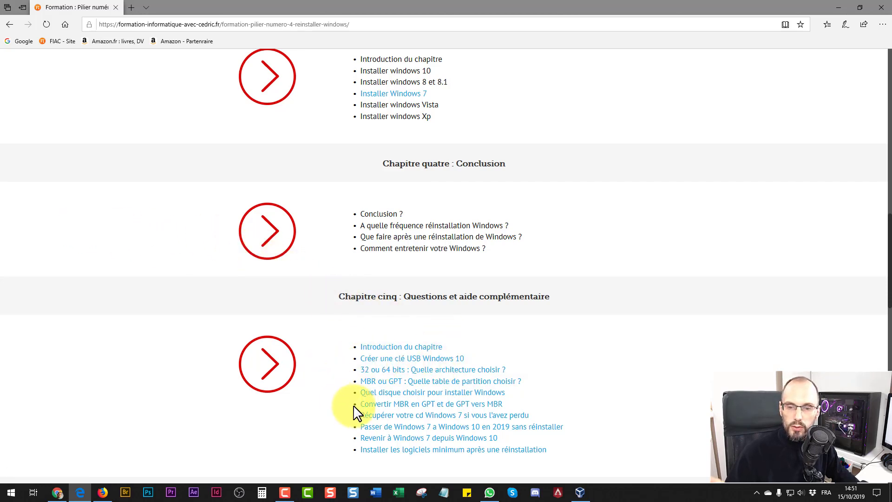
scroll(128, 299, "up", 15)
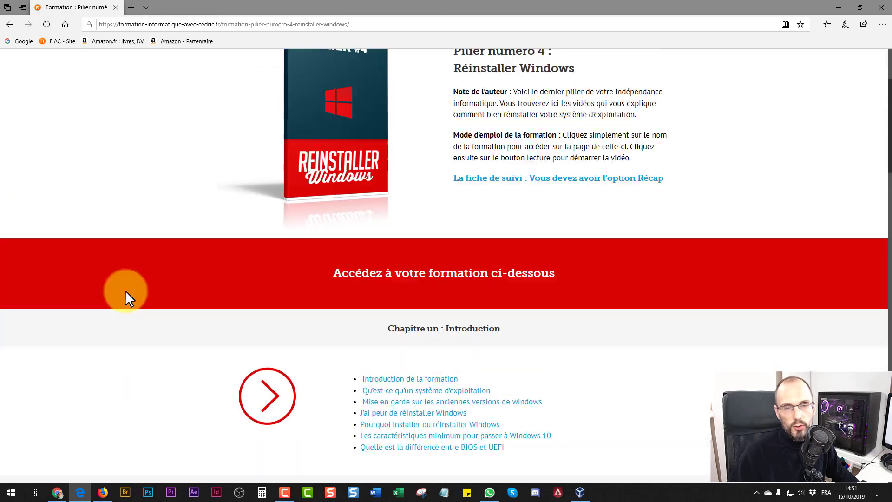
scroll(125, 290, "up", 3)
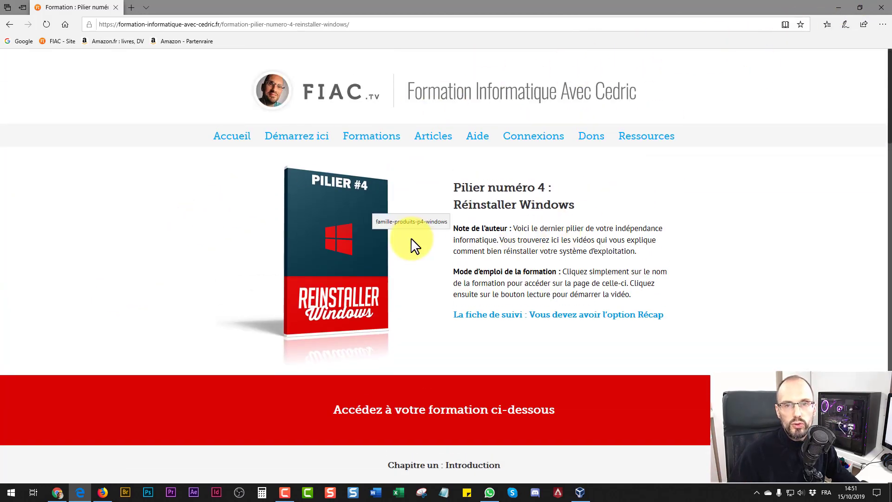
Step: Switch to Oracle VM VirtualBox and centre its machine manager window on the desktop
left_click(838, 7)
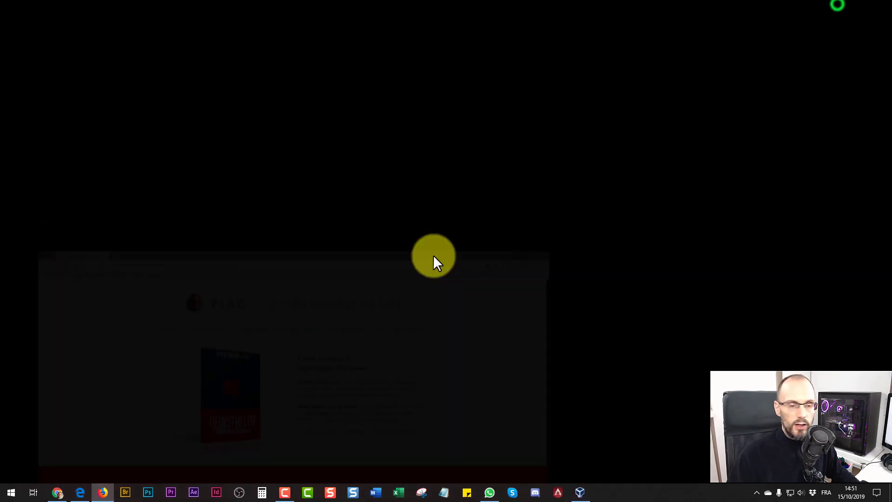
left_click(10, 490)
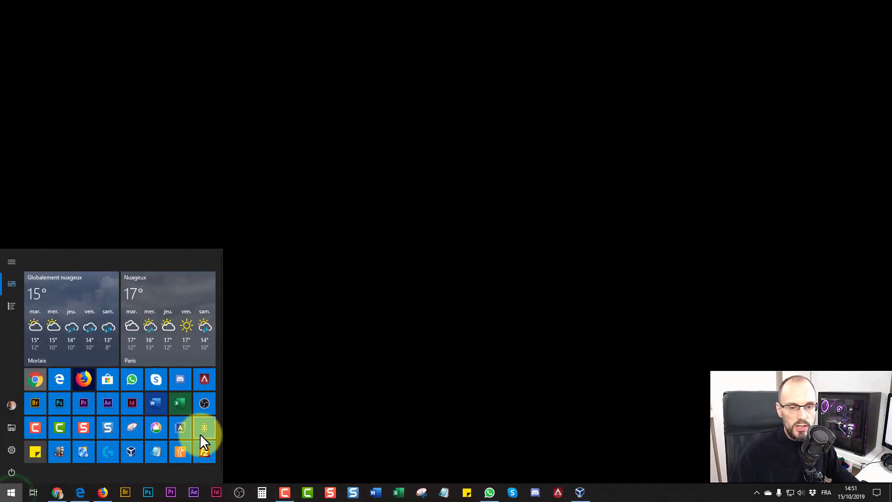
left_click(126, 453)
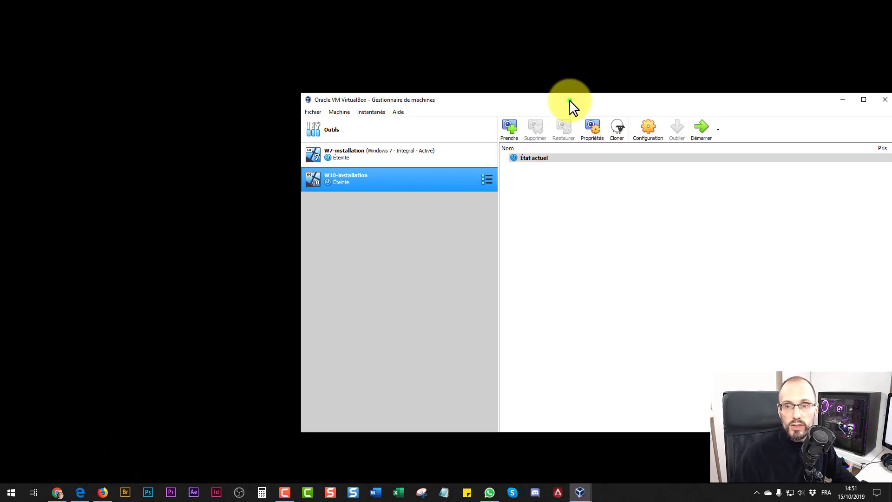
left_click_drag(567, 100, 426, 60)
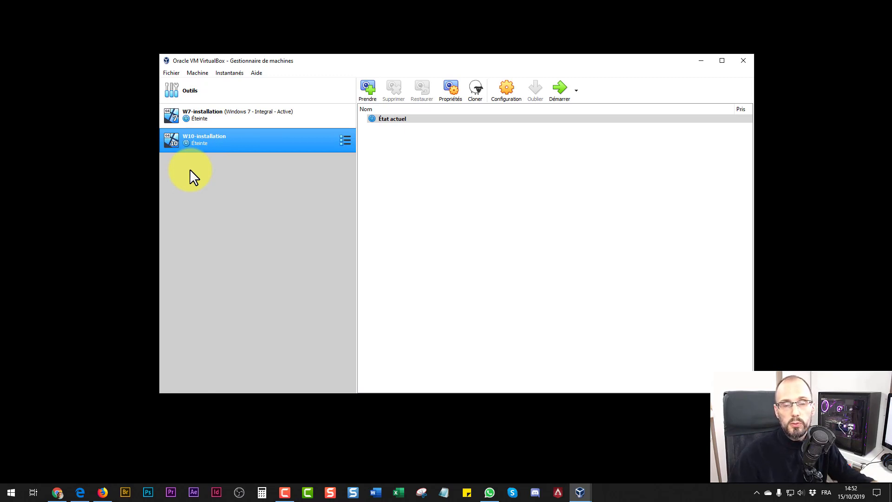
Step: Start the W10-installation virtual machine
left_click(563, 92)
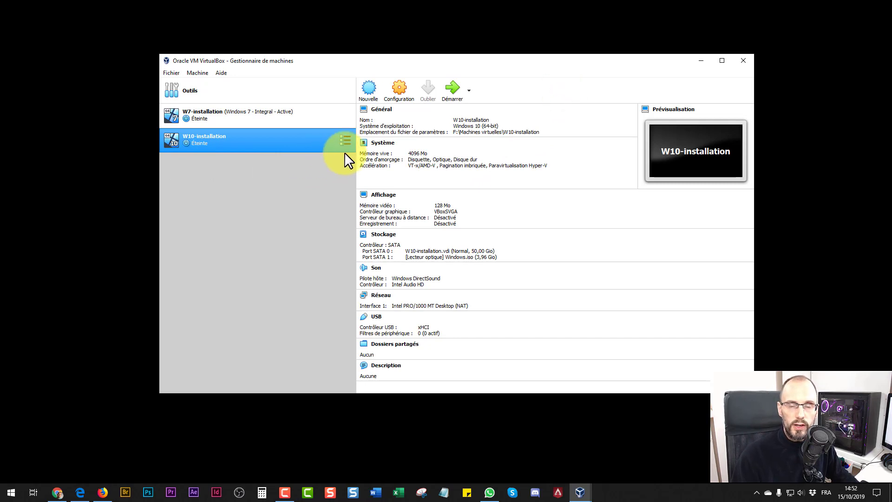
left_click(452, 89)
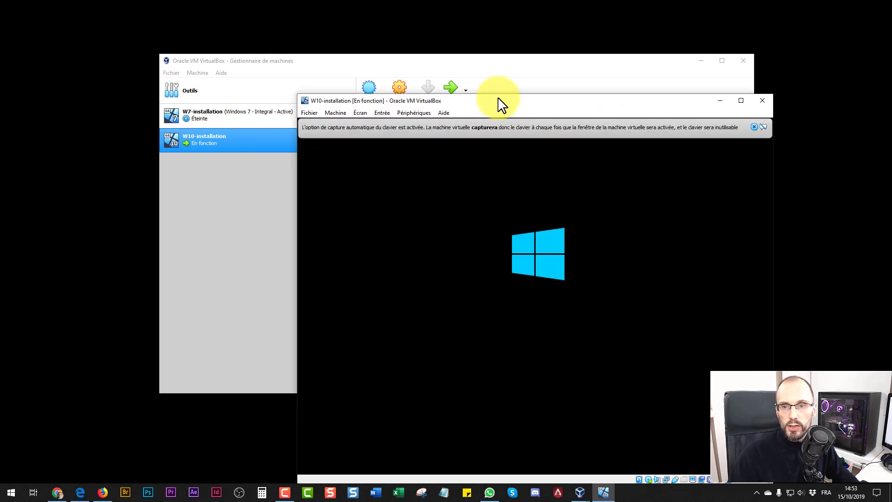
Step: Leave only the repositioned virtual machine window on the desktop and dismiss its keyboard-capture and mouse-integration notices
left_click_drag(499, 101, 391, 29)
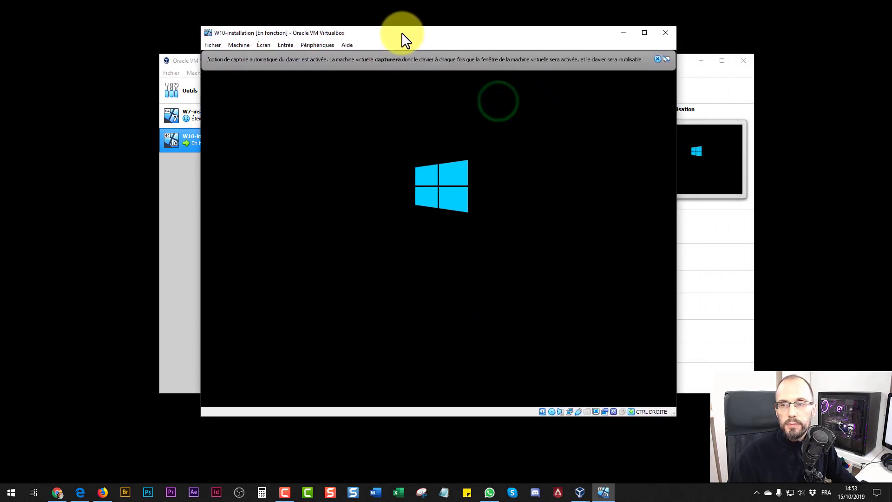
left_click(701, 60)
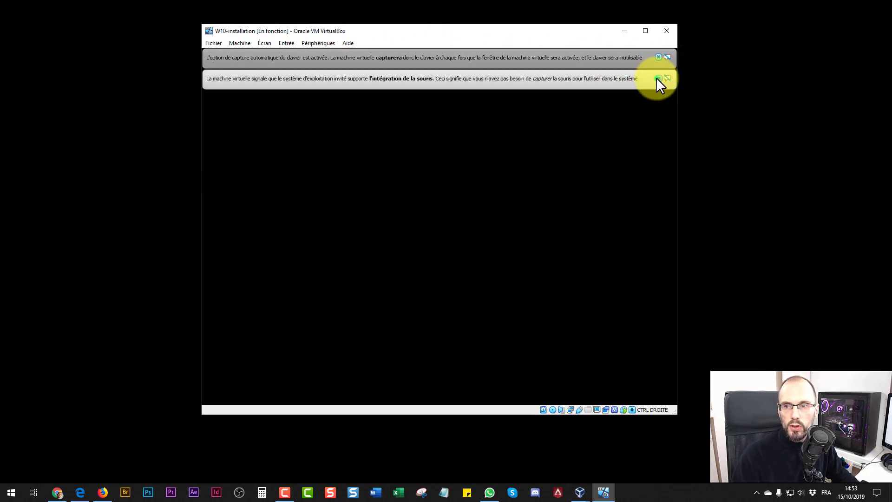
left_click(658, 79)
left_click(658, 57)
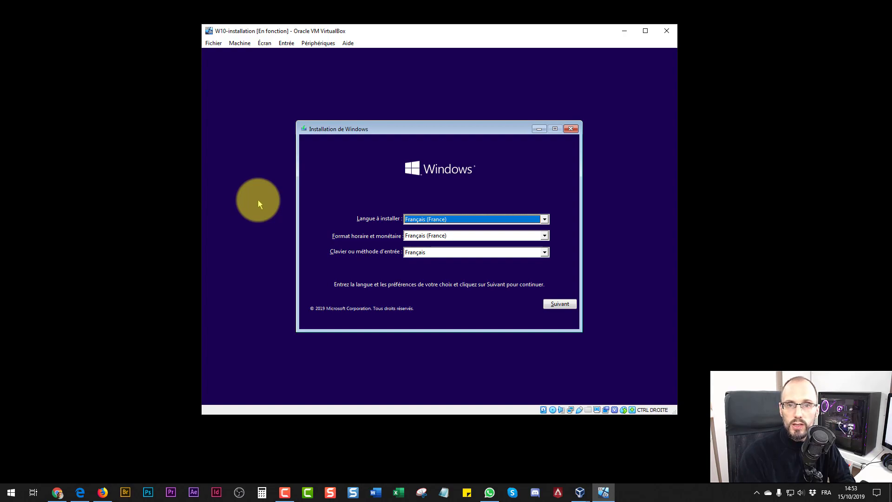
Step: Switch to Microsoft Edge, review the preparation and installation chapters of the Réinstaller Windows course, and return to the virtual machine
left_click(80, 493)
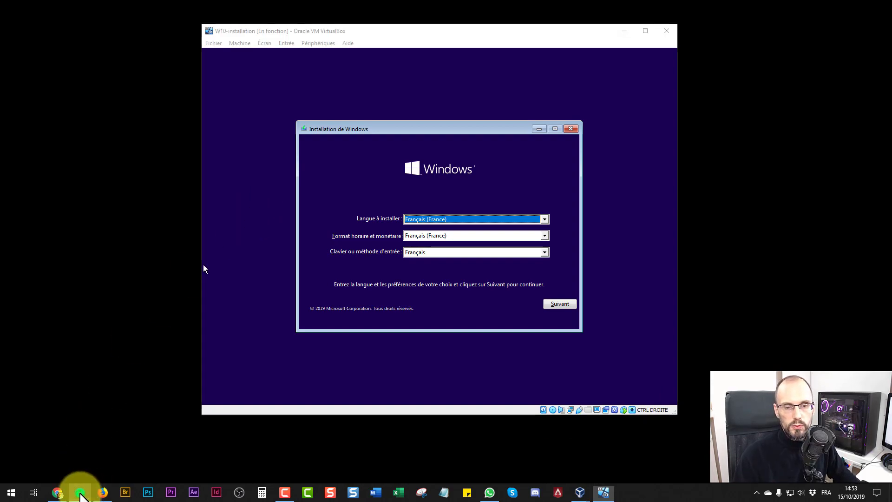
scroll(209, 279, "down", 7)
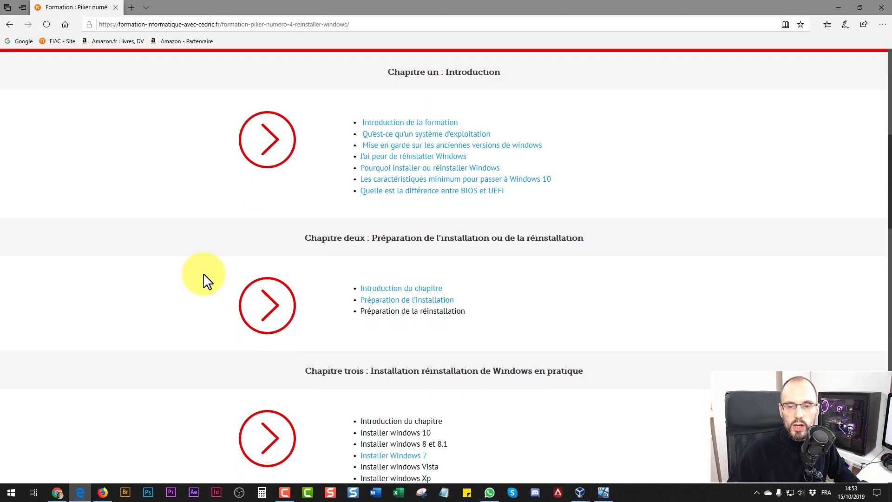
scroll(204, 279, "down", 3)
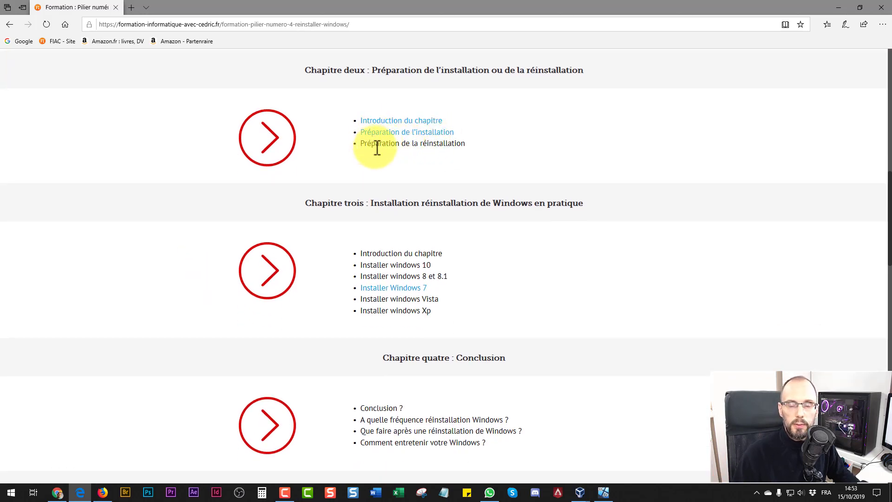
scroll(76, 316, "up", 2)
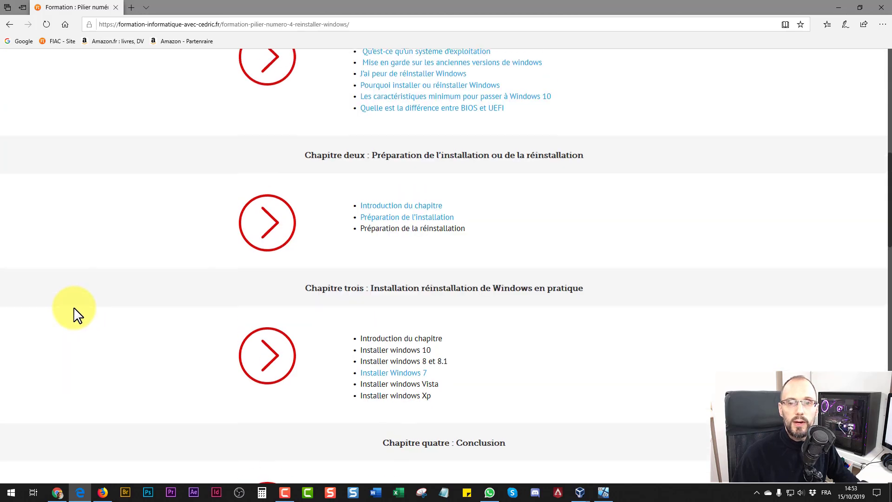
scroll(75, 314, "up", 10)
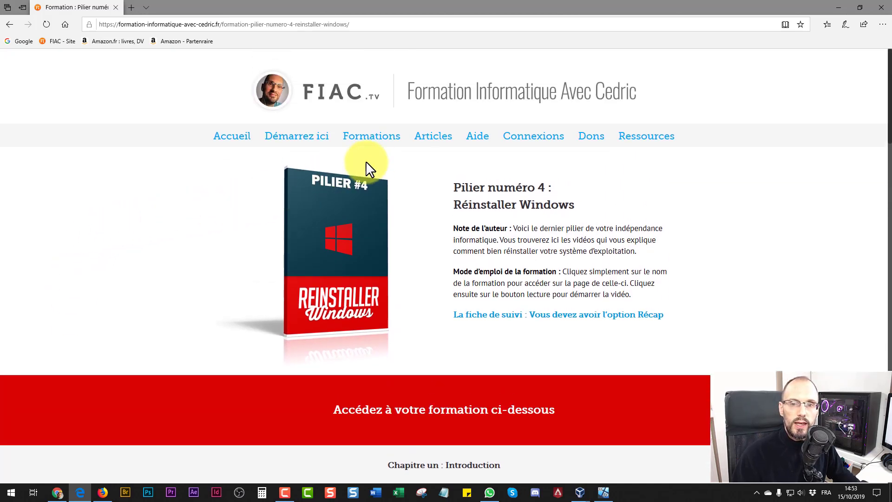
left_click(839, 7)
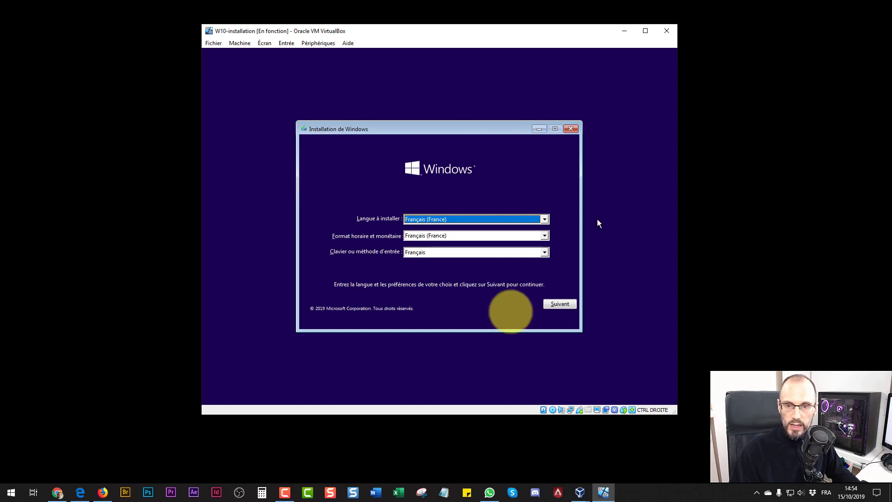
Step: Accept Français (France) and the Français keyboard as the setup preferences and start the Windows installation
left_click(562, 303)
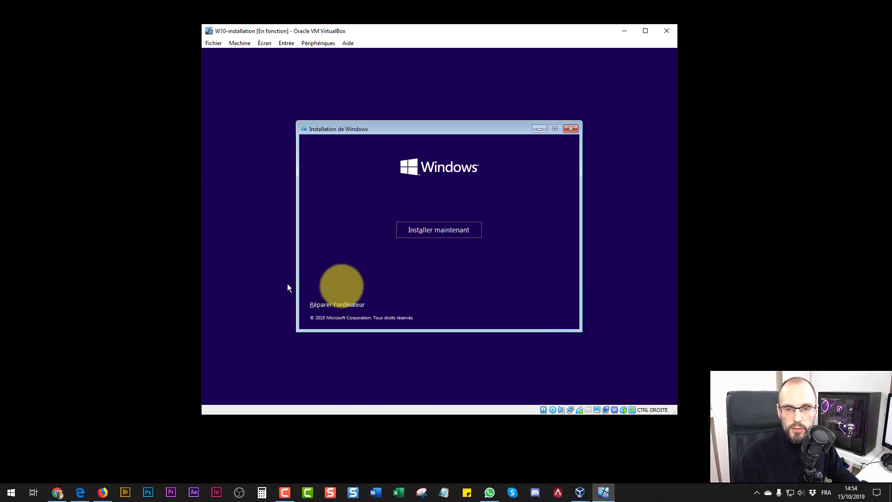
left_click(445, 229)
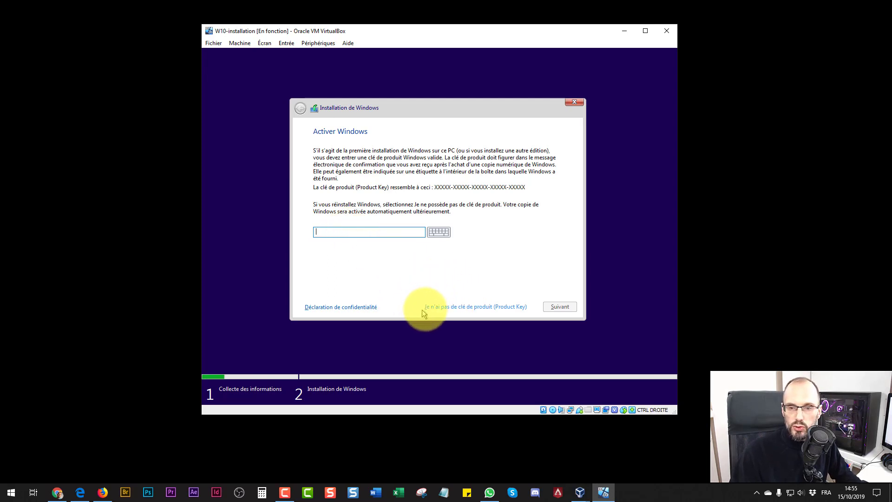
Step: Continue without a product key and choose Windows 10 Professionnel x64 as the operating system to install
left_click(456, 306)
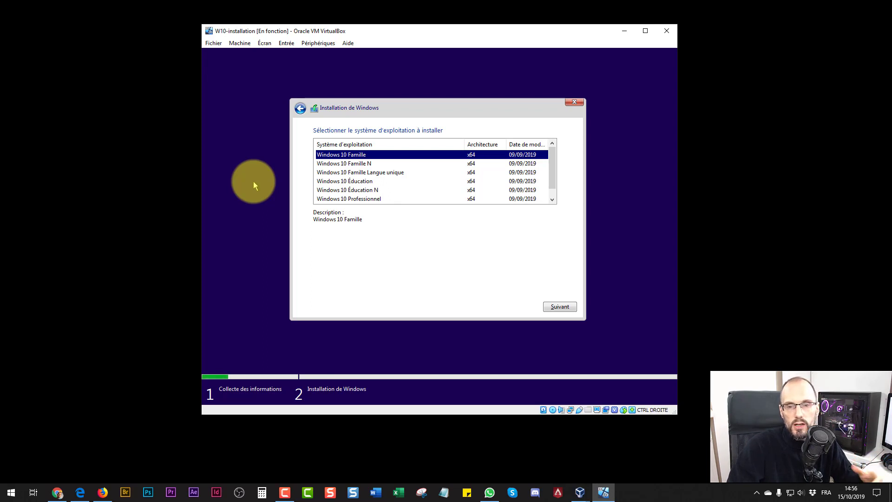
left_click(375, 199)
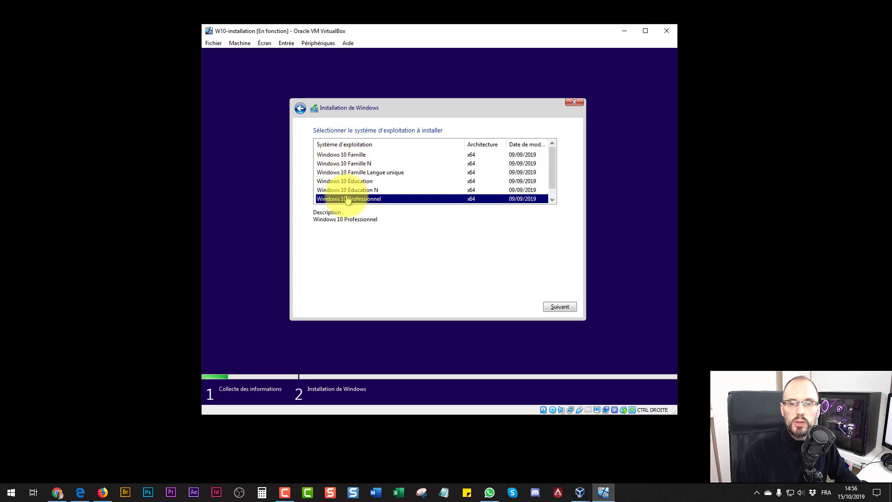
left_click(561, 308)
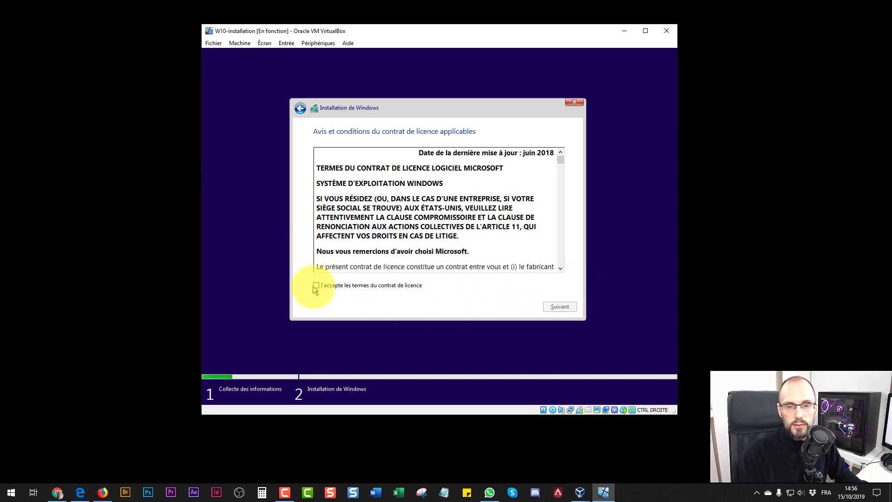
Step: Accept the Microsoft licence terms and proceed to the choice of installation type
left_click(316, 286)
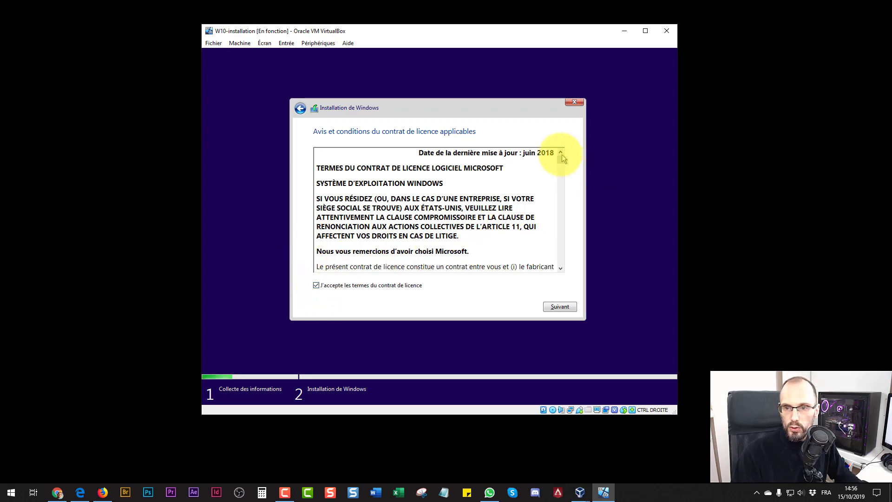
left_click_drag(562, 158, 561, 273)
left_click(566, 307)
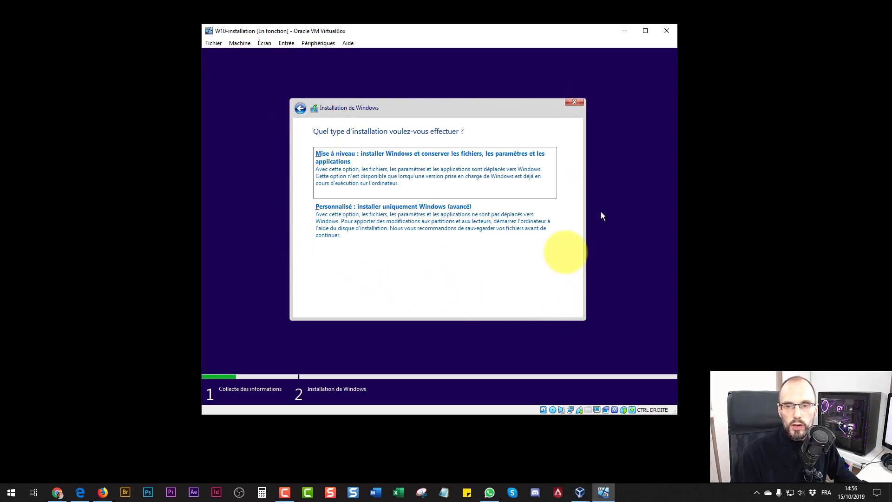
Step: Choose the custom Windows-only installation and install onto the unallocated space of Lecteur 0
left_click(339, 225)
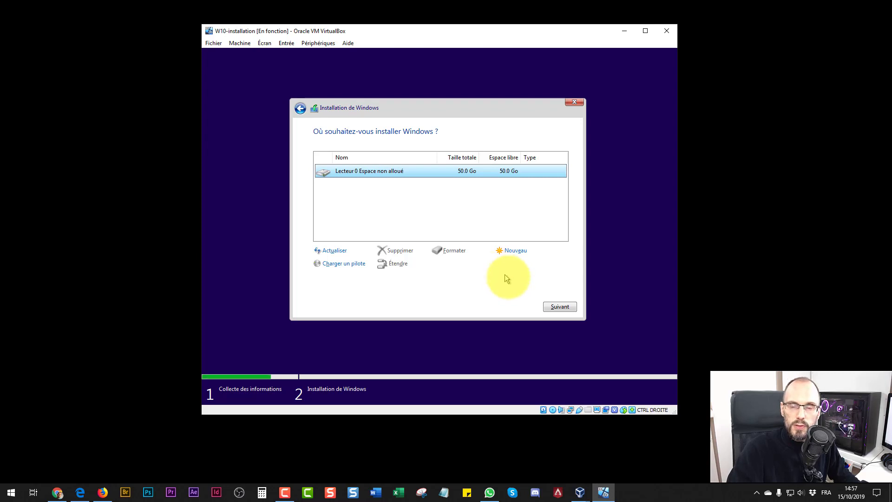
left_click(563, 306)
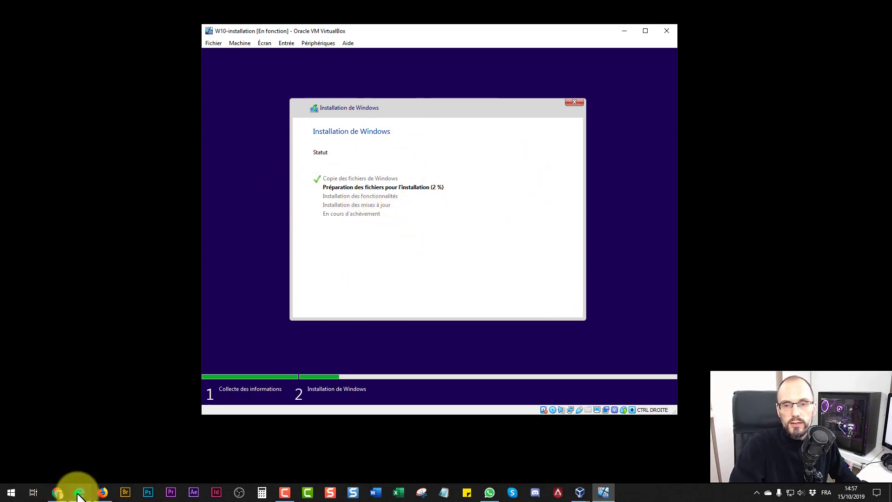
Step: Switch to Microsoft Edge and open the site's article about choosing an SSD drive
left_click(80, 492)
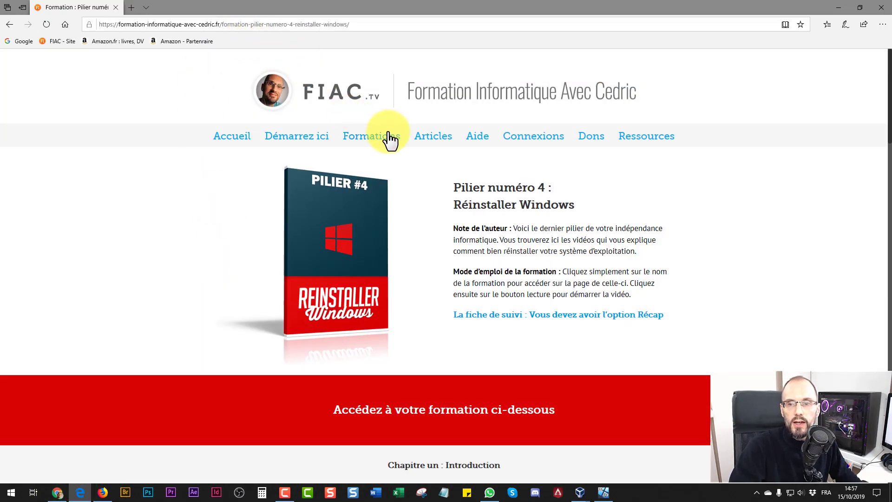
left_click(432, 139)
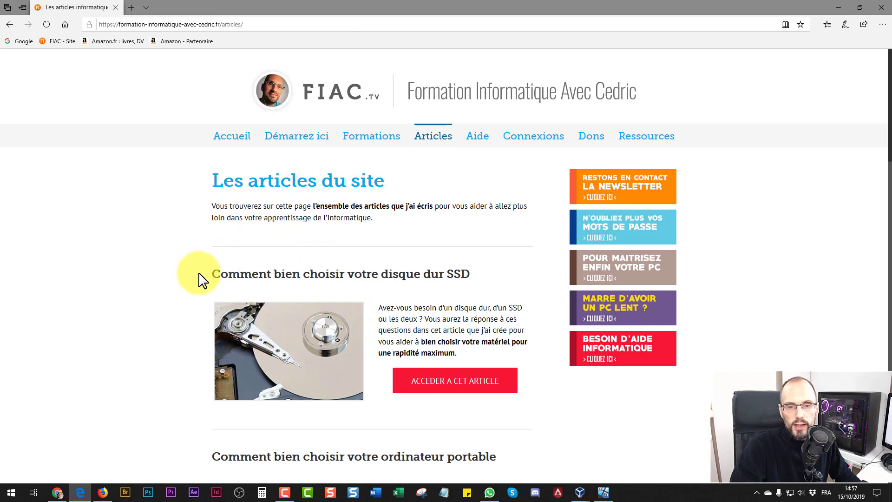
left_click(459, 385)
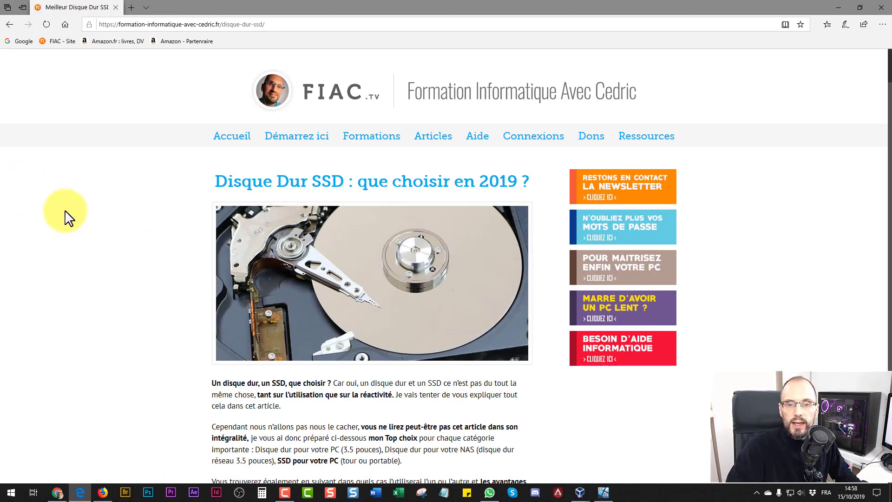
Step: Review the SSD article's picks by category and its advice on storage capacity
scroll(75, 228, "down", 3)
scroll(76, 230, "down", 3)
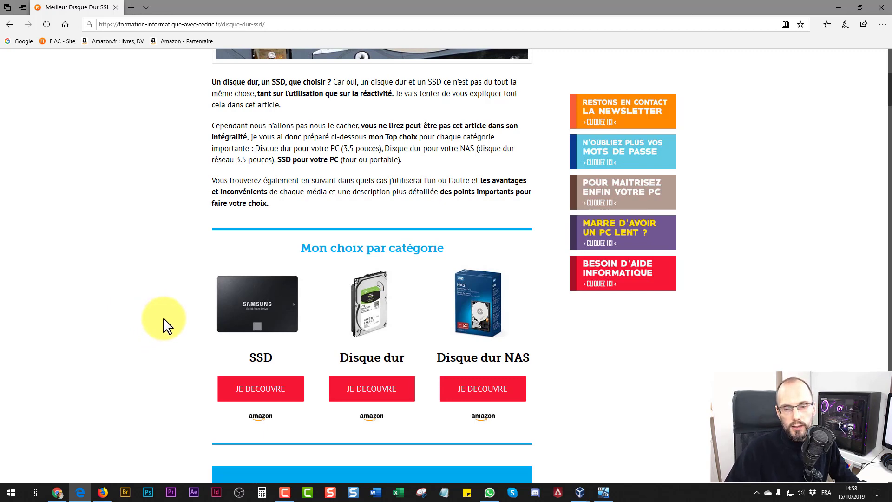
scroll(167, 323, "down", 15)
scroll(168, 320, "down", 20)
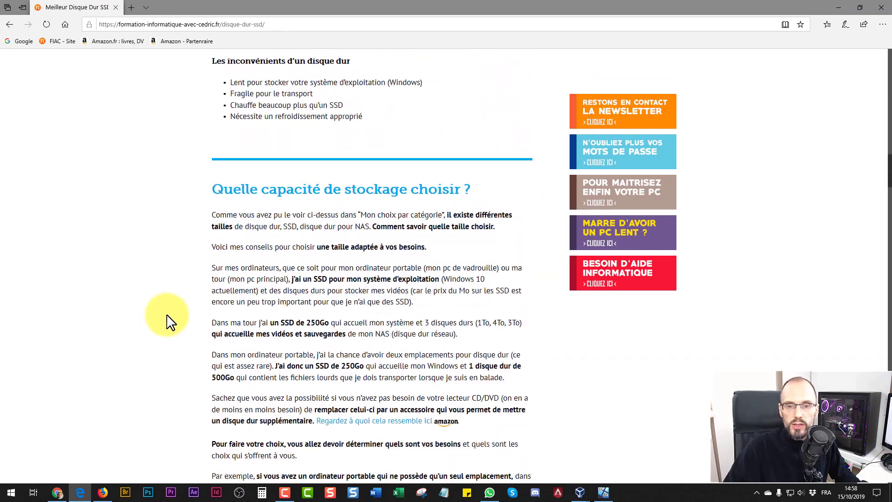
scroll(501, 374, "up", 9)
scroll(501, 374, "up", 18)
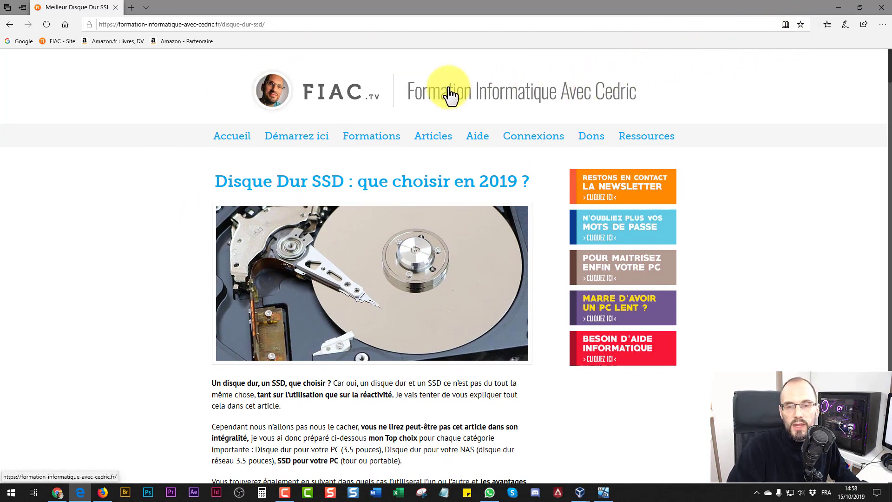
Step: Open the Pilier numéro trois : Sauvegardes complètes course from the site's Formations page and look over its chapters
left_click(376, 133)
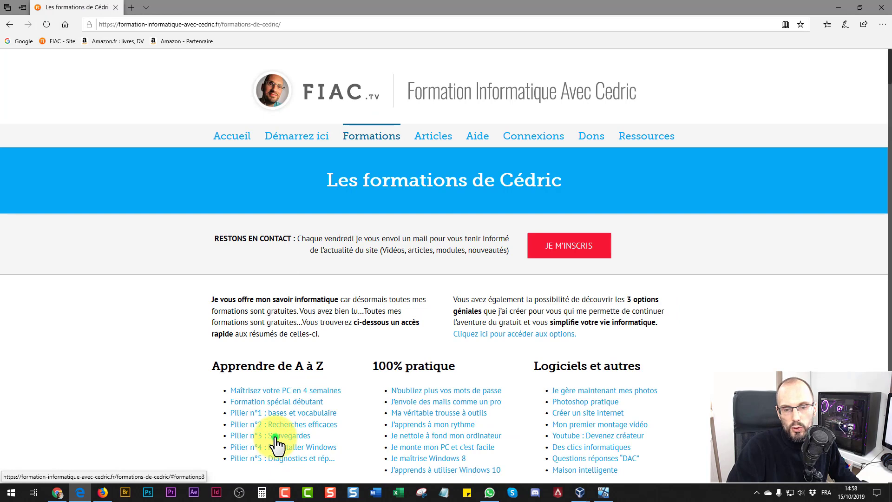
left_click(277, 437)
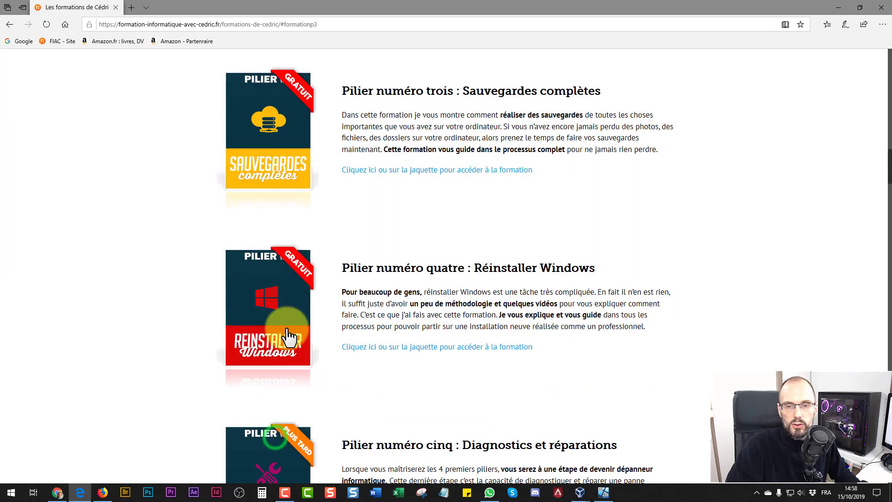
left_click(411, 173)
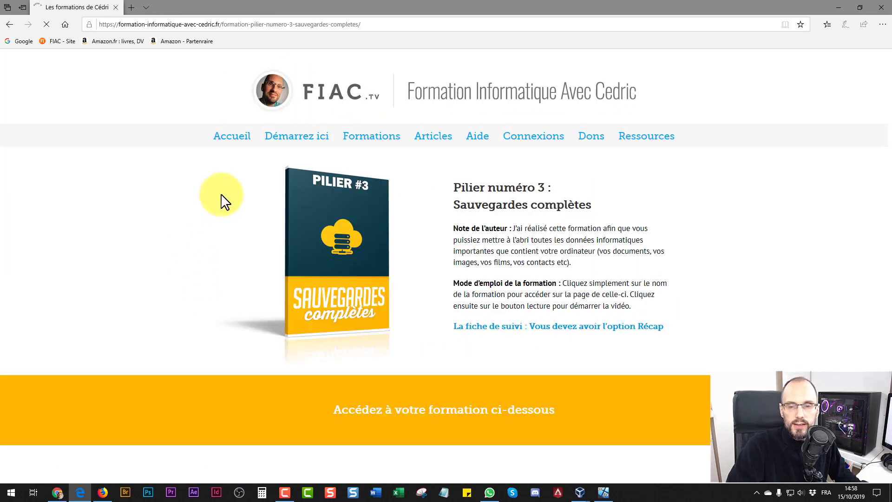
scroll(228, 211, "down", 15)
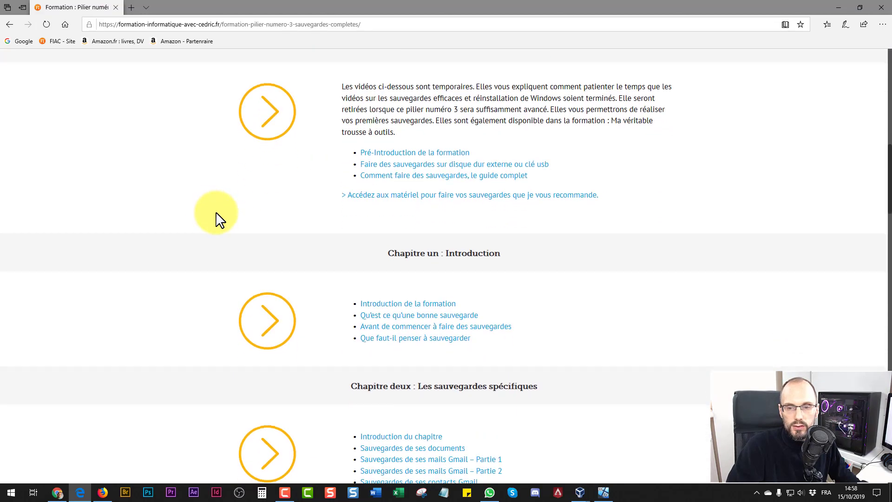
scroll(209, 218, "up", 15)
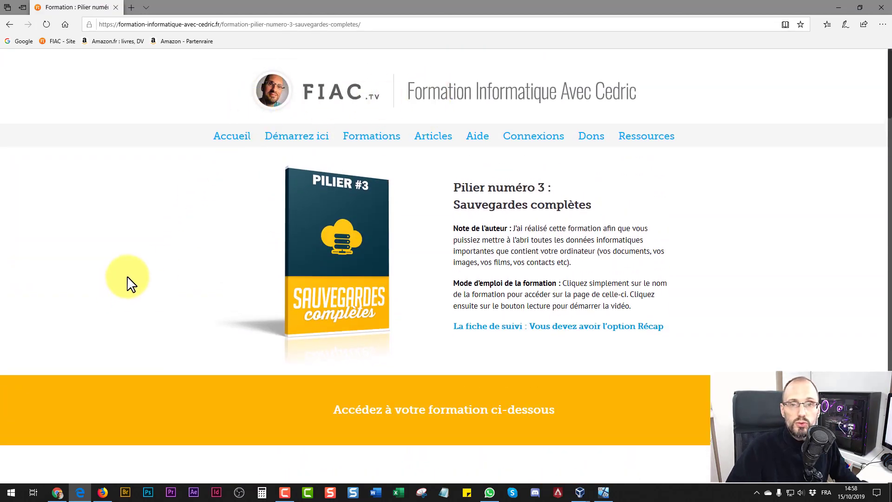
Step: Return to the W10-installation virtual machine and dismiss the mouse-integration notice
left_click(838, 8)
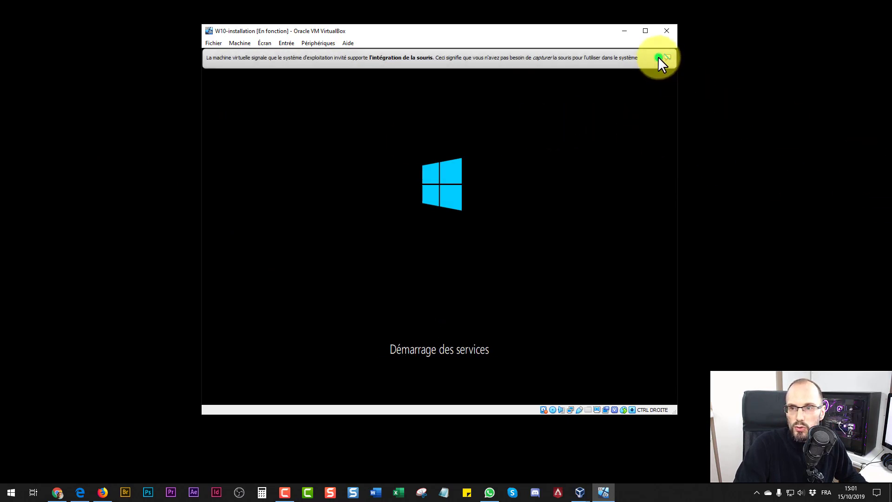
left_click(658, 57)
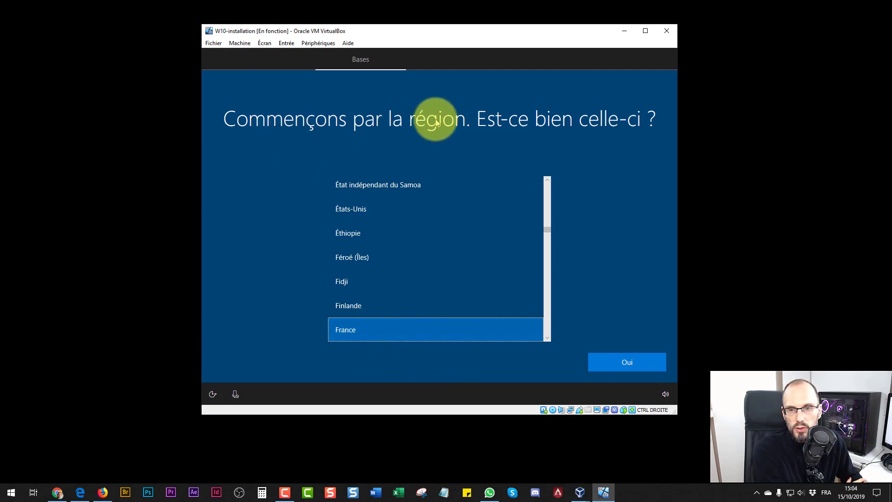
Step: Confirm France as the region and Français as the keyboard layout, without adding a second layout
left_click(375, 338)
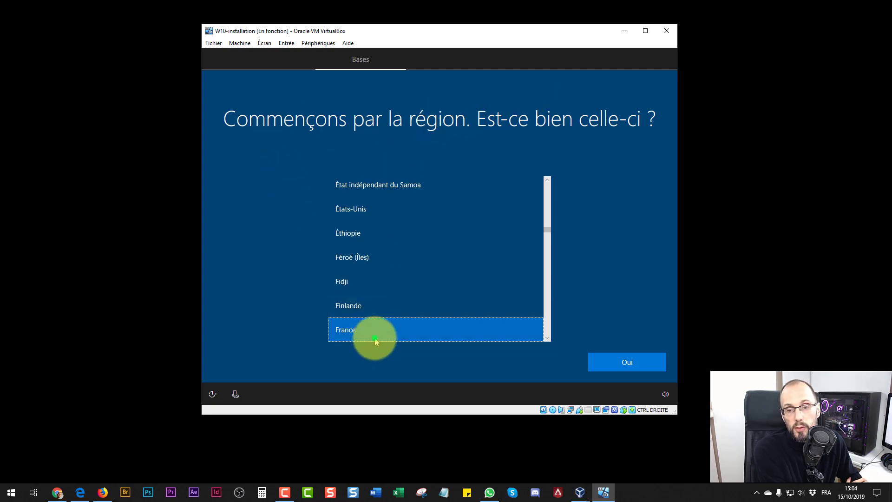
left_click(623, 355)
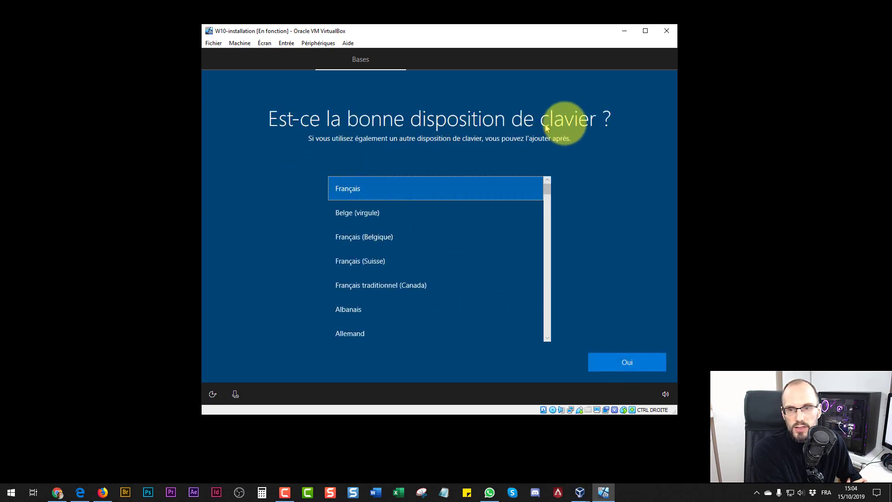
left_click(627, 368)
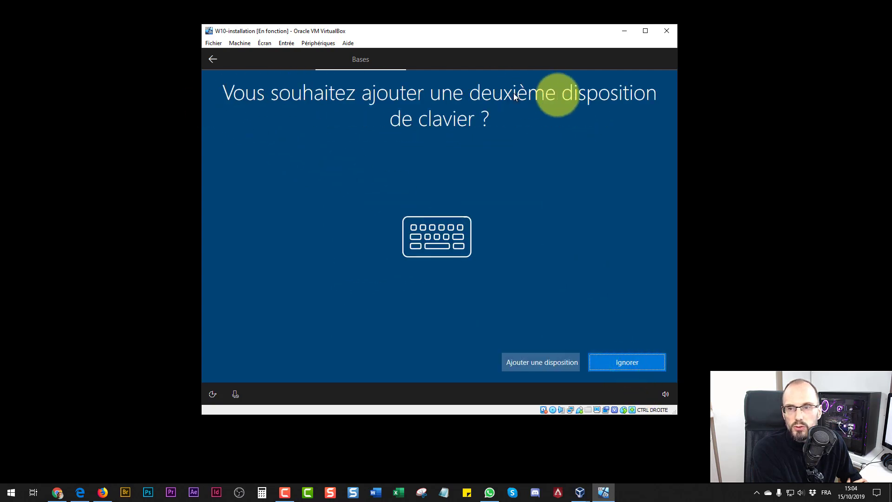
left_click(633, 362)
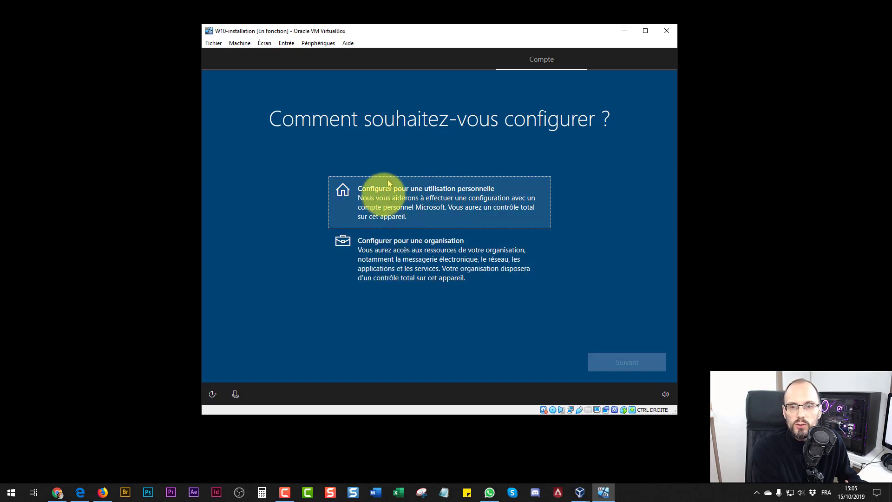
Step: Choose to configure Windows for personal use and continue to the account setup
left_click(390, 200)
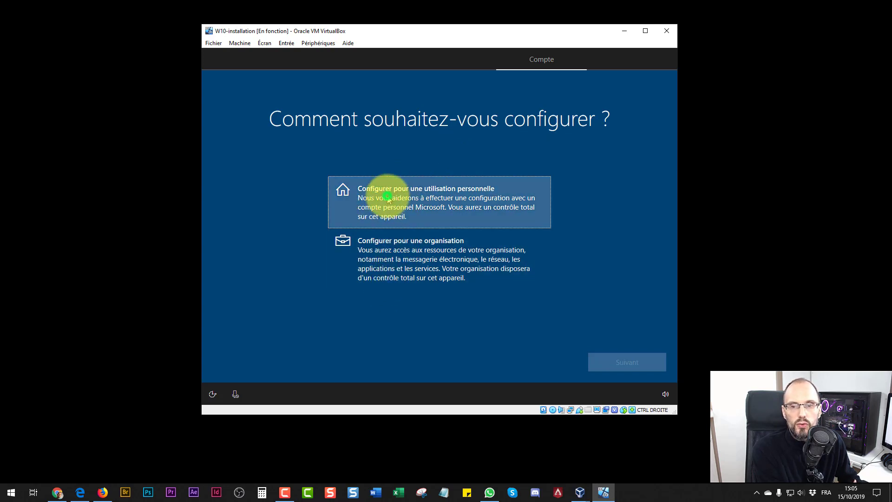
left_click(629, 364)
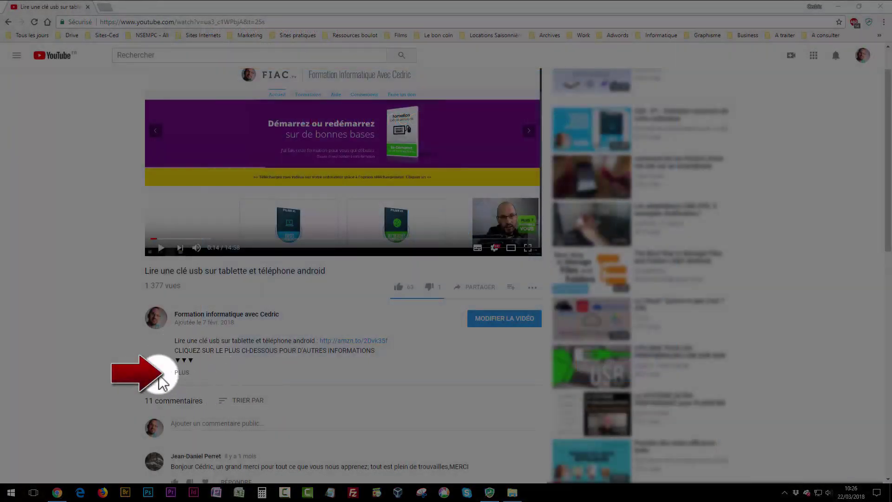
left_click(182, 373)
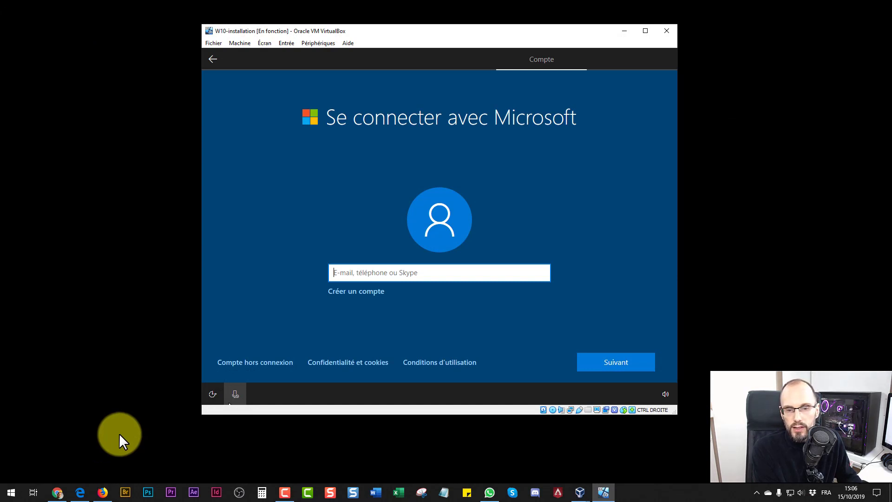
Step: Choose an offline account instead of a Microsoft account and decline the offer to sign in with Microsoft
left_click(253, 363)
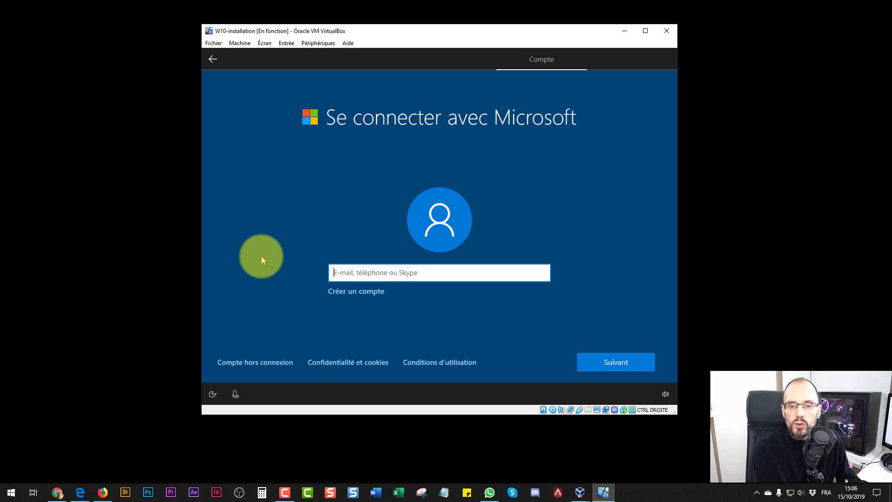
left_click(256, 361)
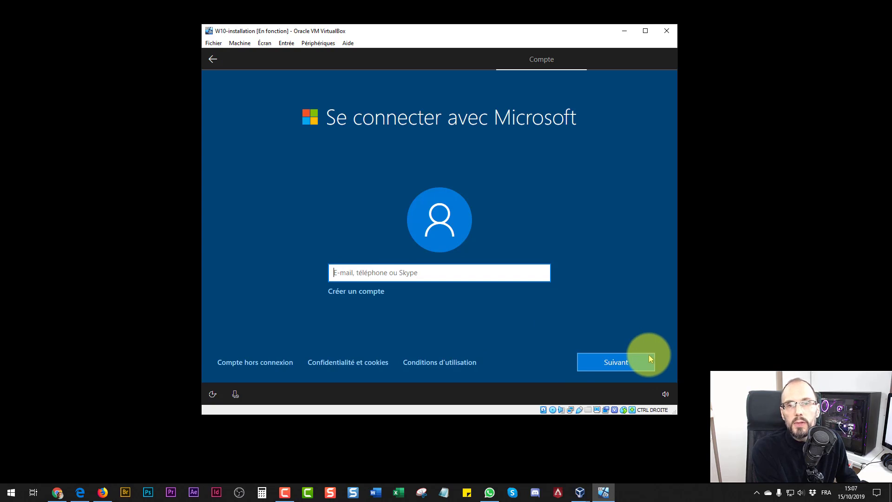
left_click(272, 362)
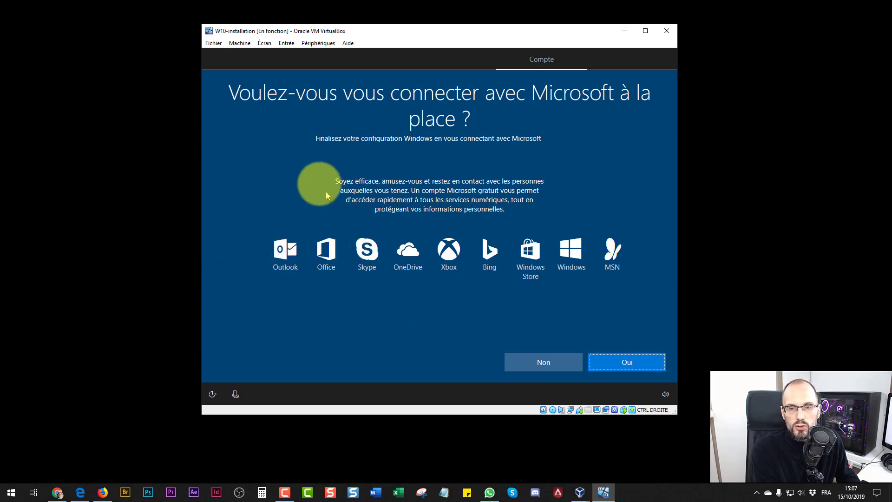
left_click(544, 362)
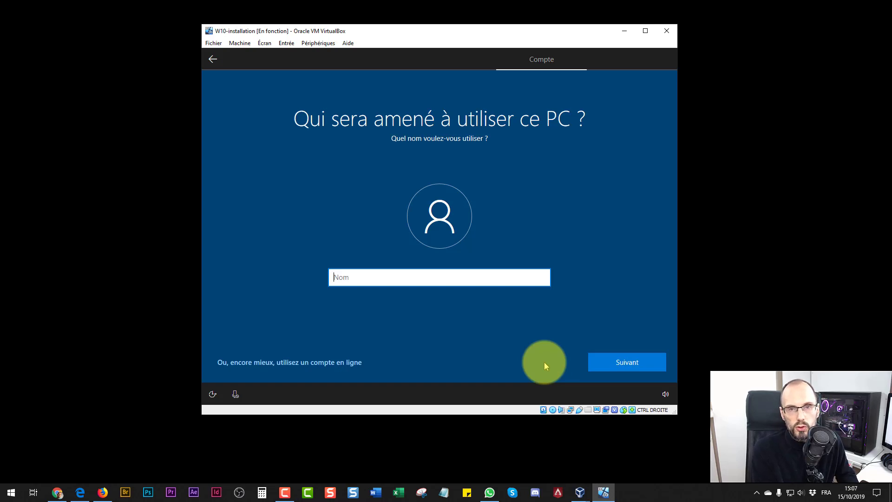
Step: Enter the user's first name as the local account name and continue to the password setup
type("Cedric")
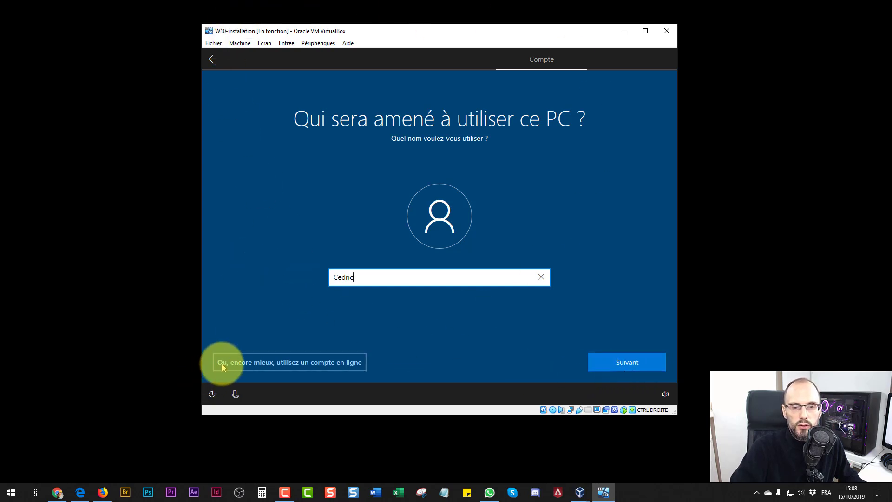
left_click(637, 363)
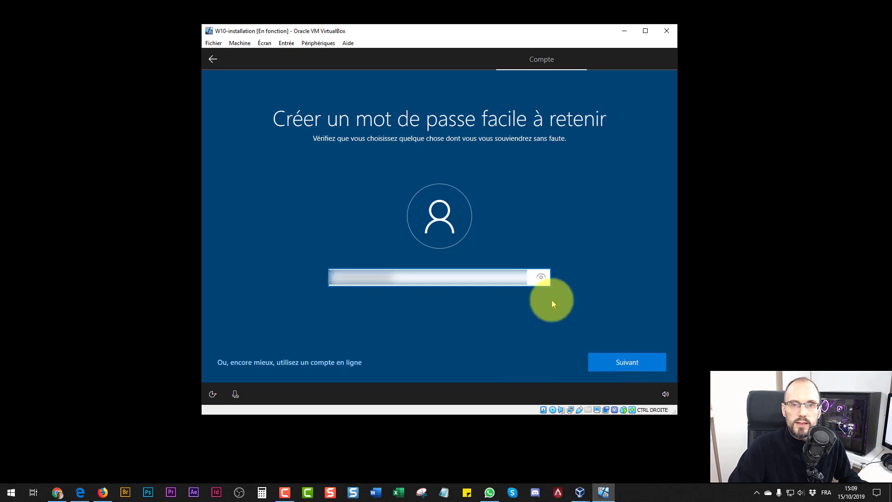
Step: Set the local account's password, checking it in readable form, and confirm it by entering the password again
left_click(541, 277)
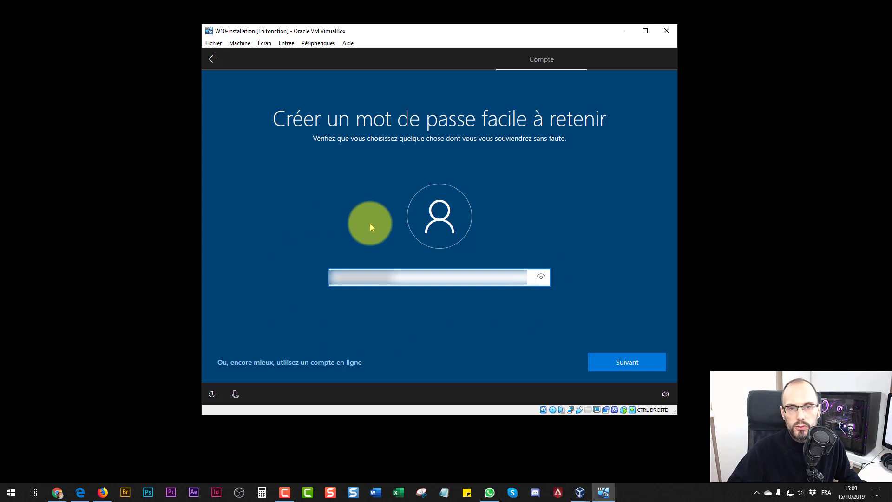
left_click(641, 365)
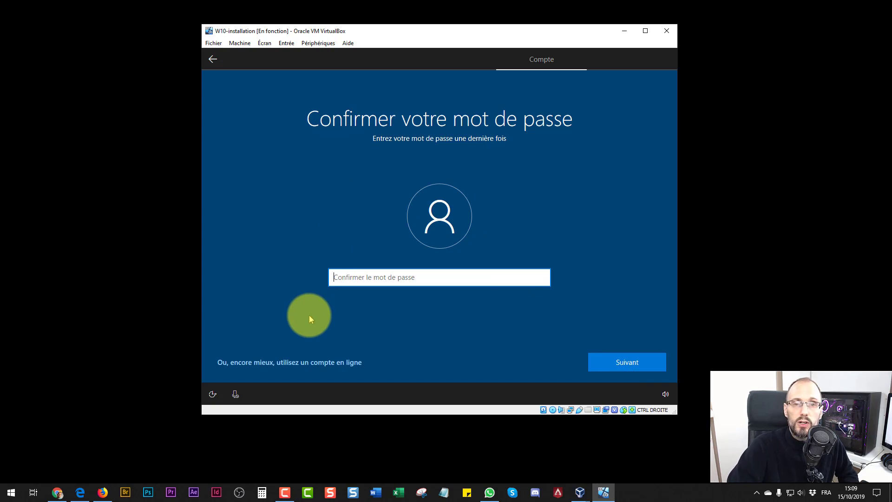
left_click(640, 367)
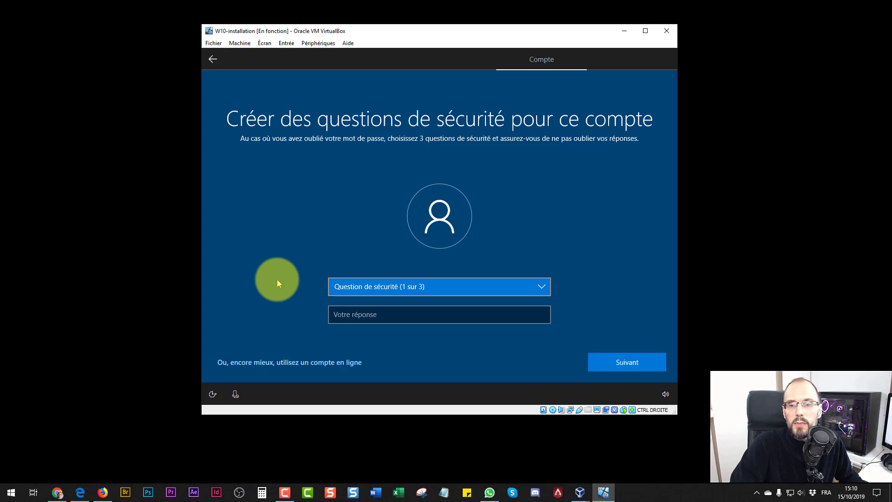
Step: Examine the list of questions offered for the first security question
left_click(354, 287)
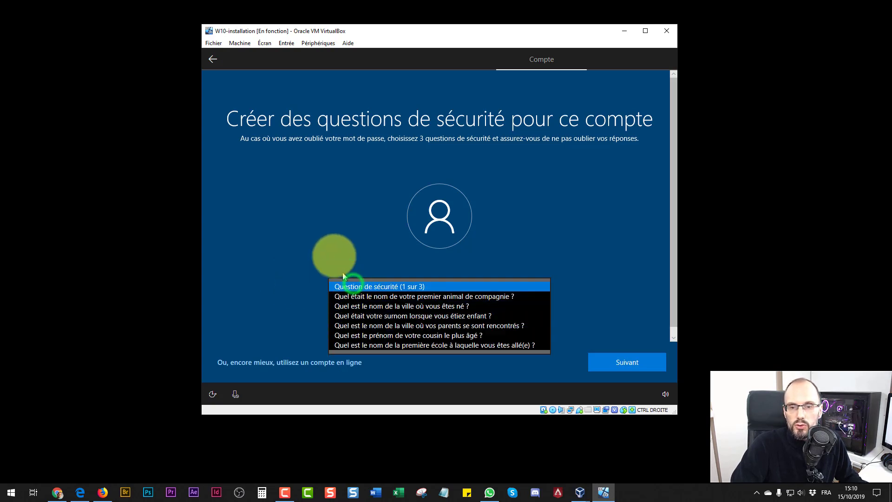
left_click(330, 250)
left_click(359, 289)
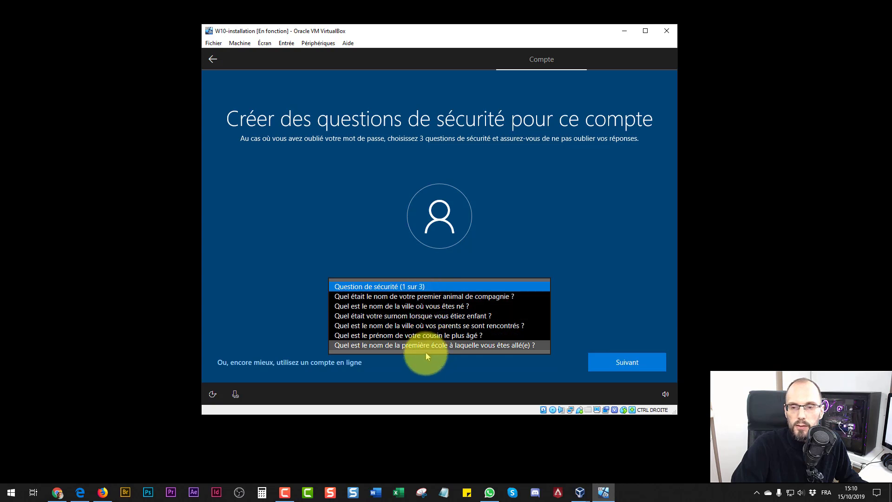
left_click(273, 240)
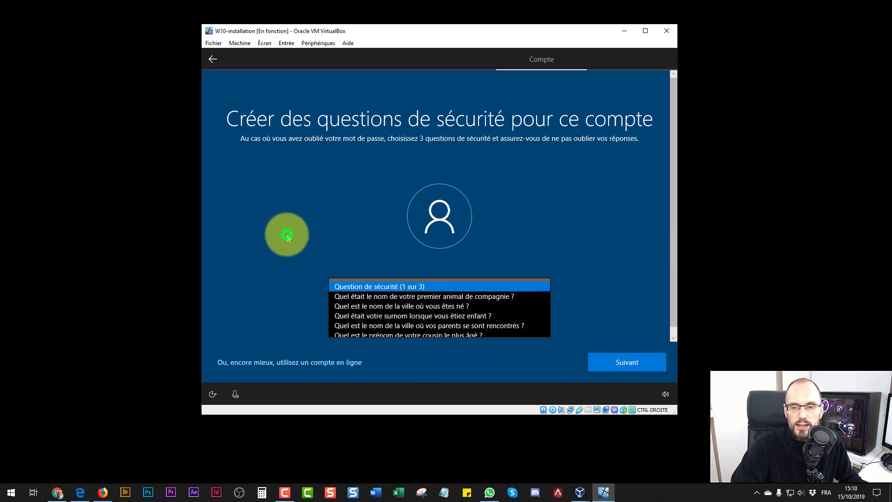
Step: Choose "Quel était le nom de votre premier animal de compagnie ?" as the first security question and submit its answer
left_click(373, 286)
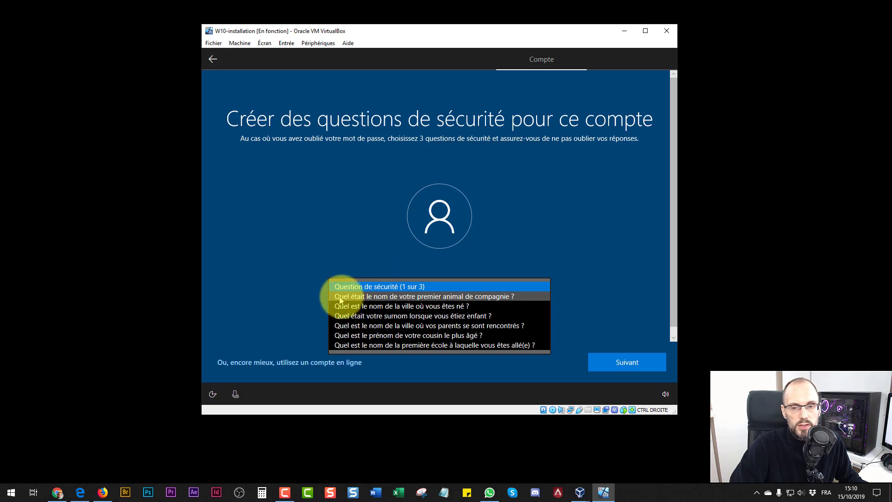
left_click(357, 298)
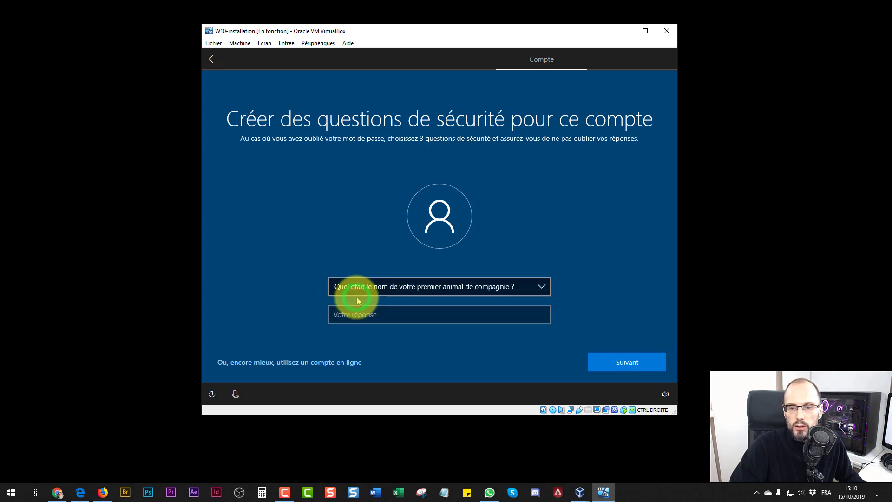
left_click(347, 316)
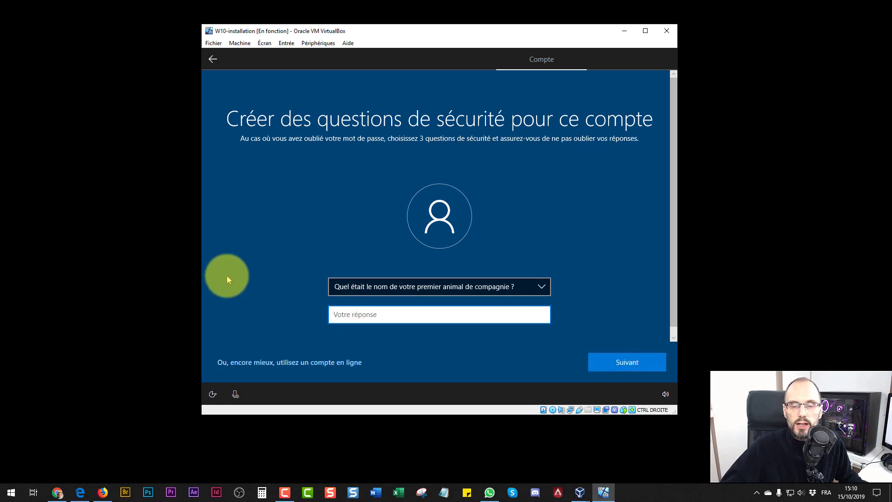
left_click(384, 288)
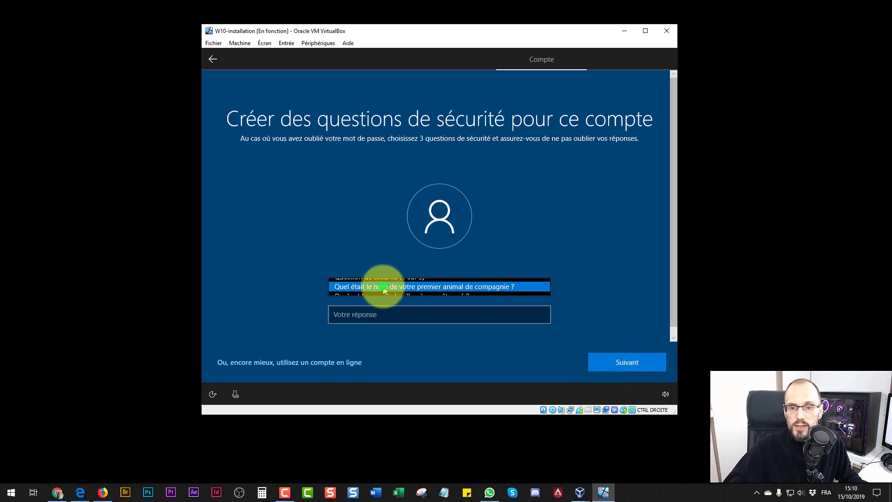
left_click(289, 250)
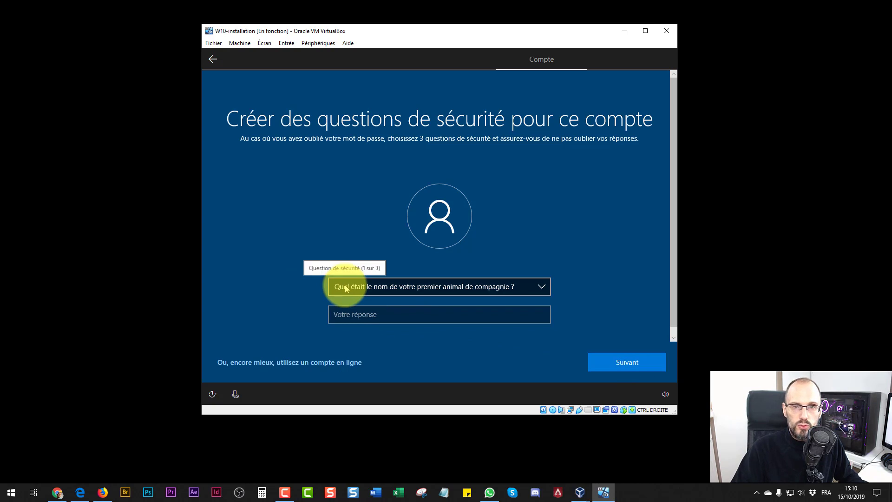
left_click(624, 358)
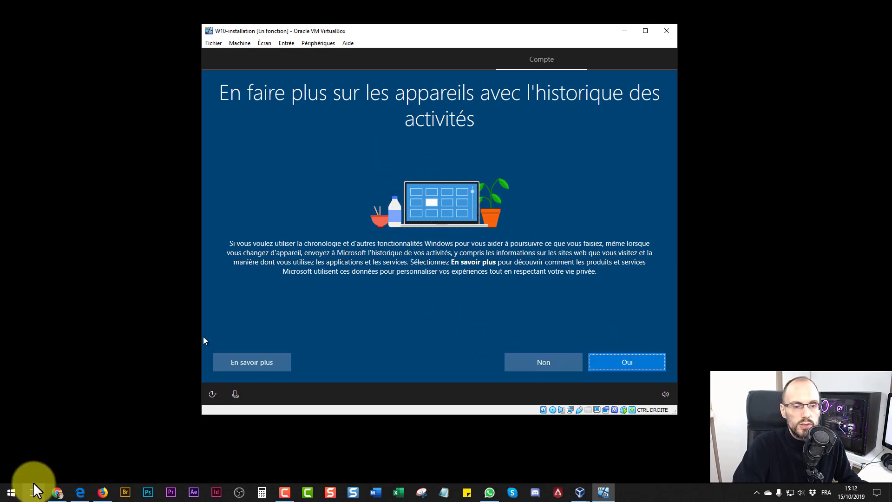
Step: Decline sending activity history to Microsoft and refuse the Cortana digital assistant
left_click(545, 365)
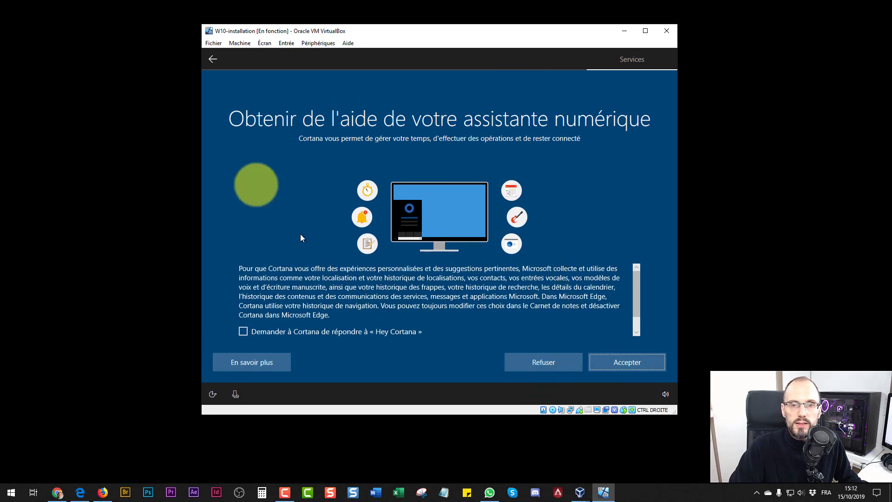
left_click(546, 361)
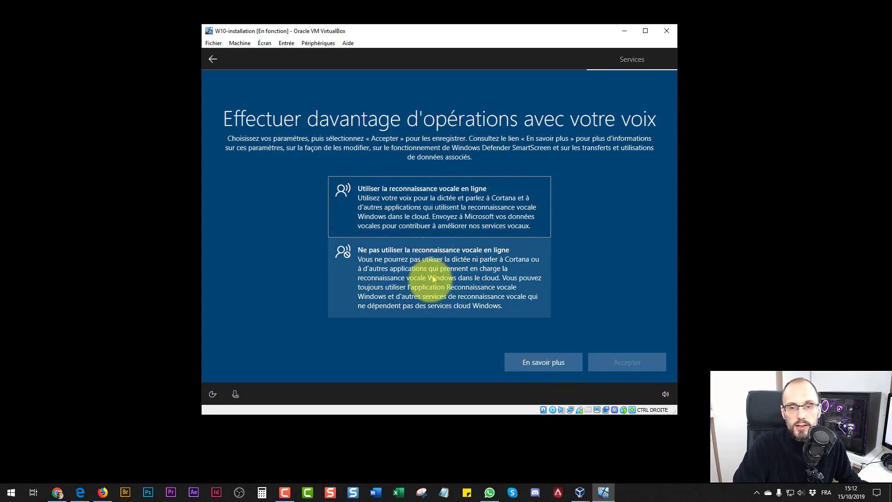
Step: Choose "Ne pas utiliser la reconnaissance vocale en ligne" for voice services and accept the setting
left_click(402, 282)
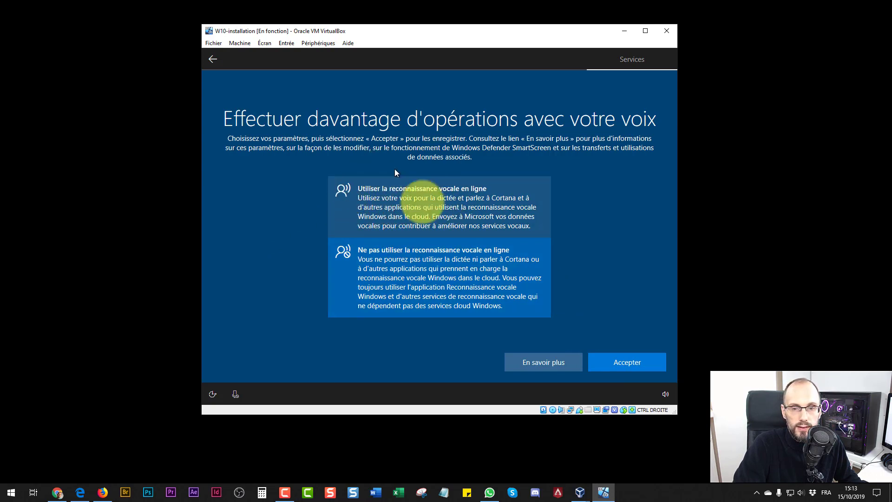
left_click(406, 199)
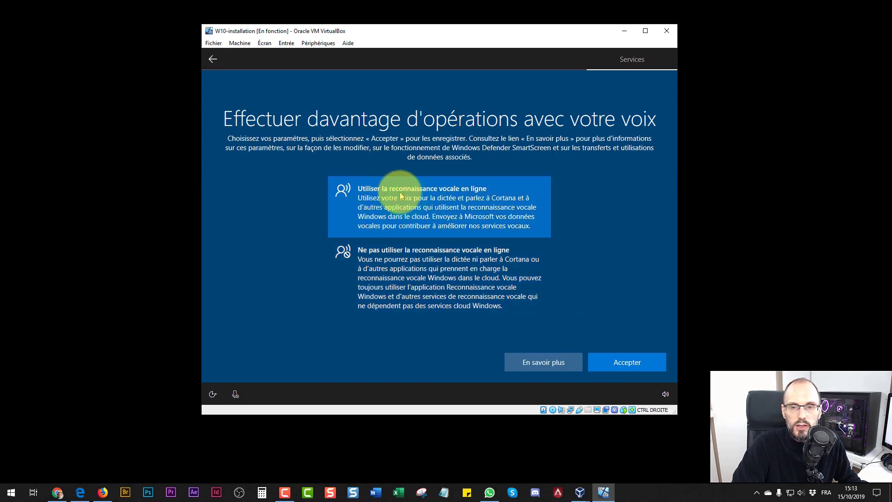
left_click(420, 275)
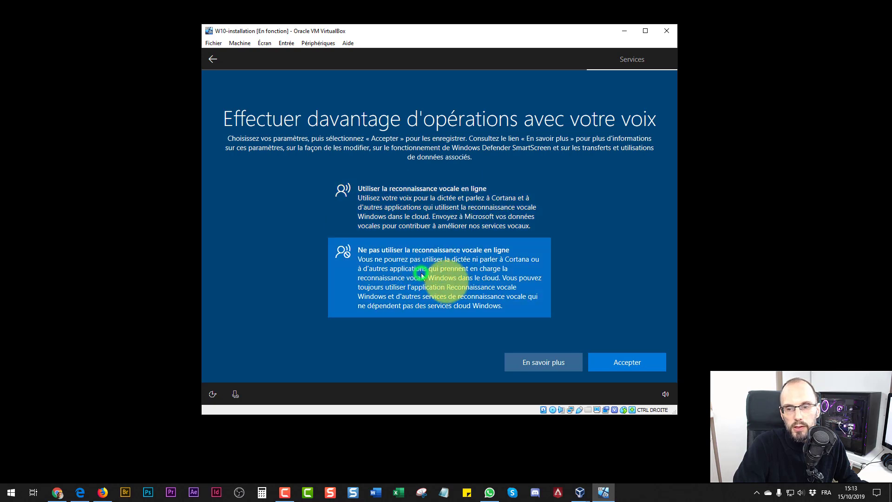
left_click(635, 366)
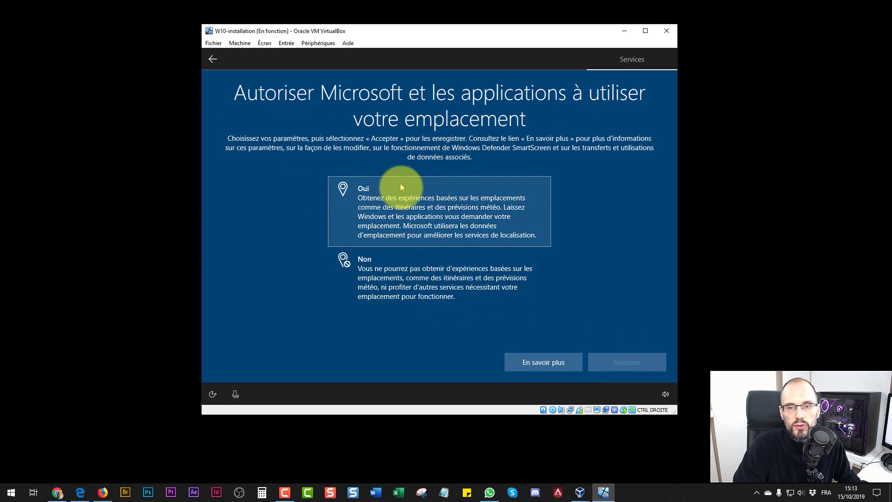
Step: Choose Oui for both location use by Microsoft and applications and for "Localiser mon appareil", accepting each setting
left_click(410, 209)
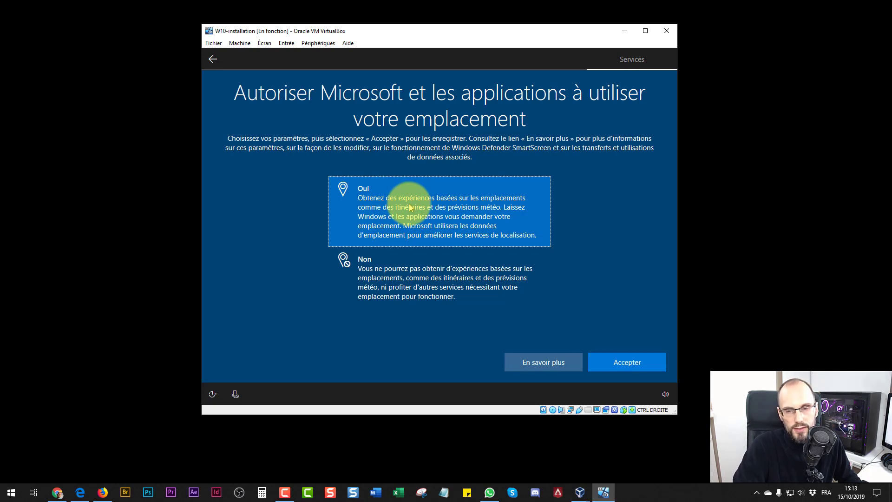
left_click(632, 362)
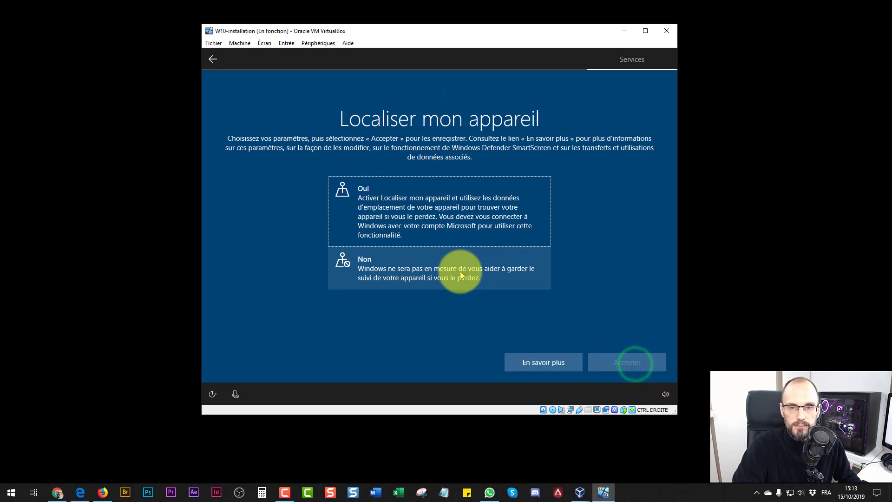
left_click(398, 201)
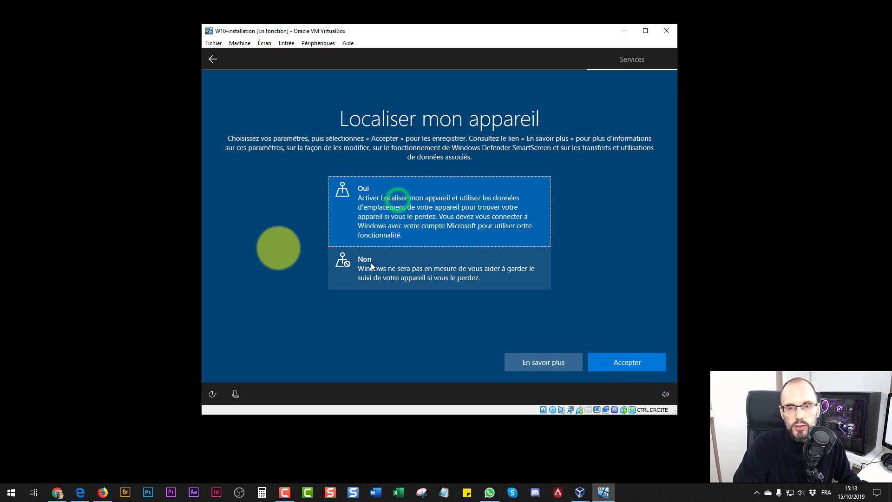
left_click(628, 364)
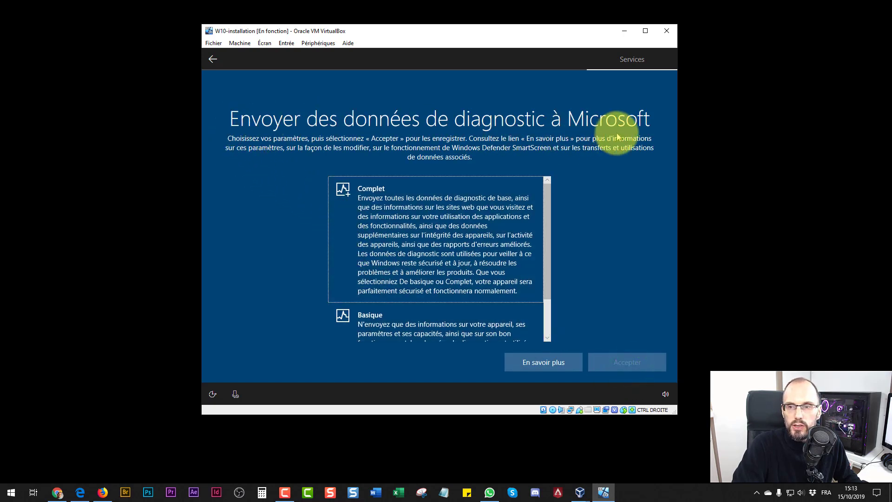
Step: Set the diagnostic data sent to Microsoft to Basique and choose Non for improving handwriting and typing
left_click(406, 325)
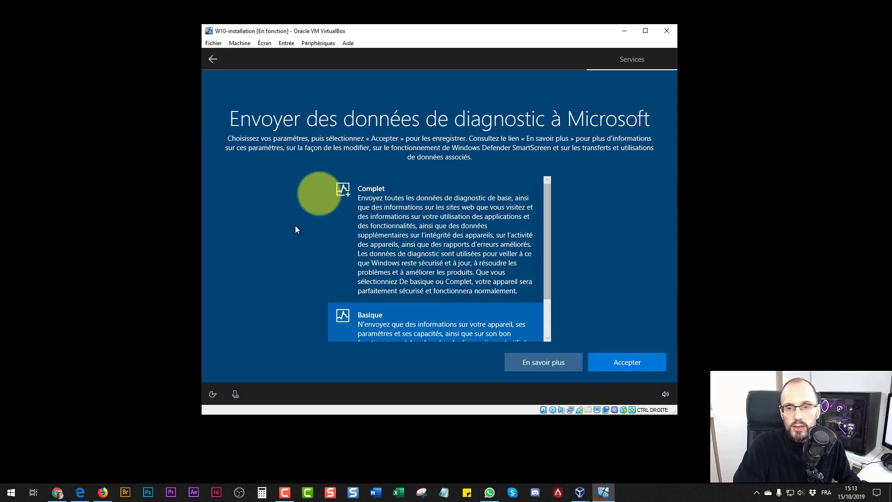
left_click(613, 354)
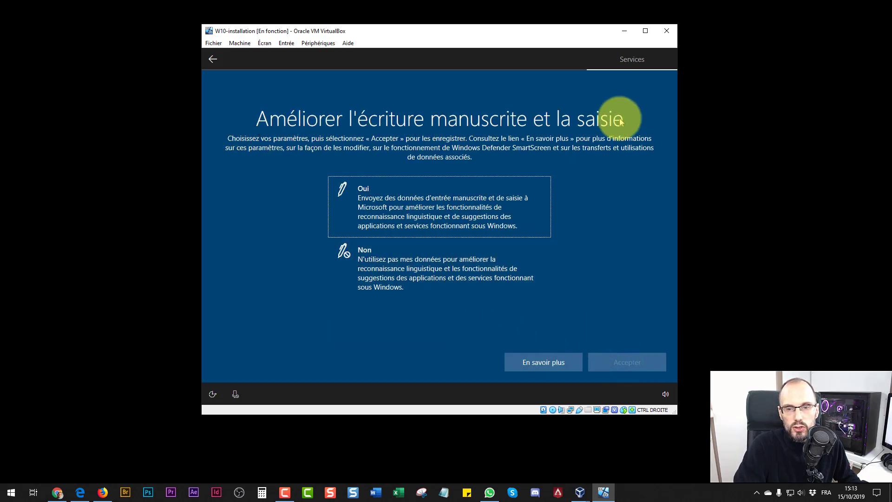
left_click(444, 262)
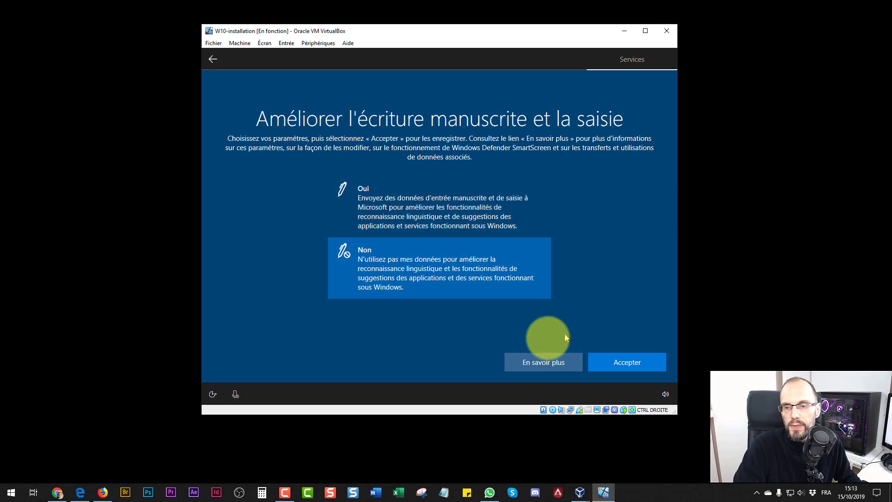
left_click(623, 365)
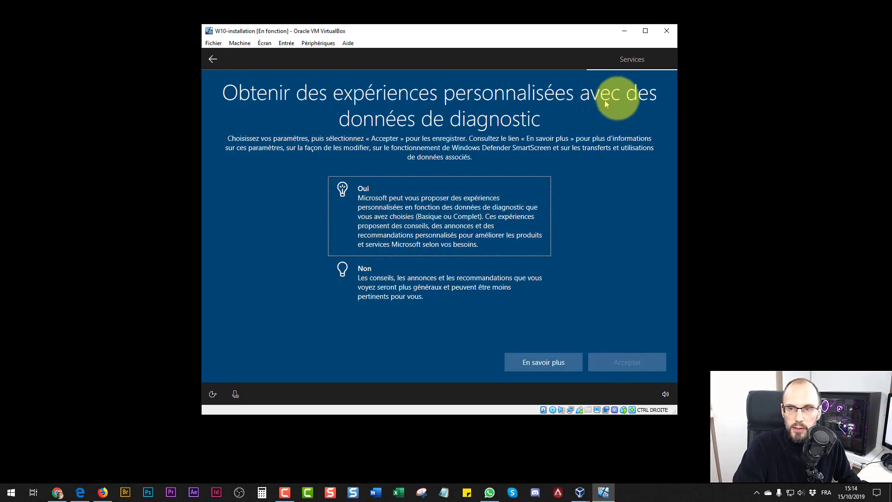
Step: Choose Non for personalised experiences with diagnostic data and for application use of the advertising identifier, accepting each setting
left_click(399, 281)
left_click(636, 371)
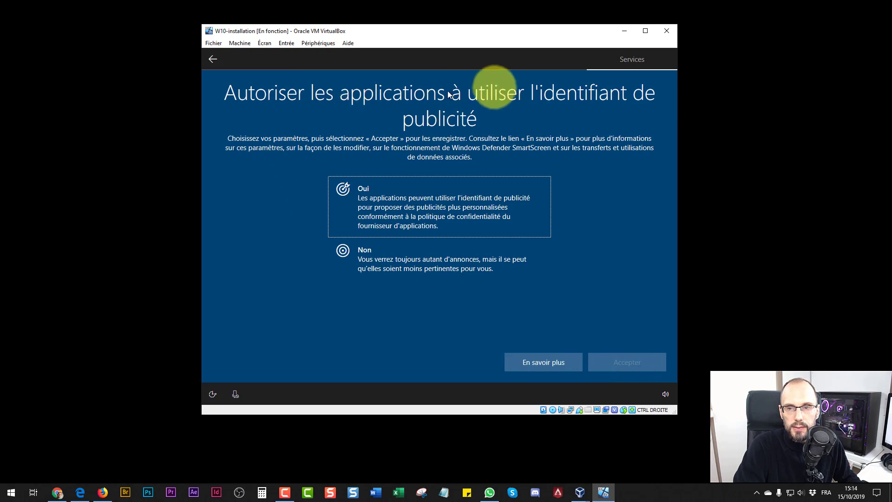
left_click(419, 258)
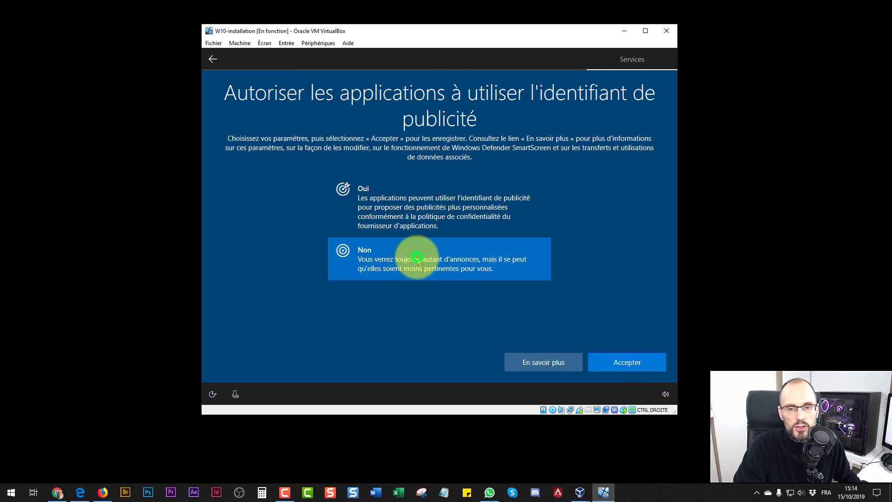
left_click(638, 366)
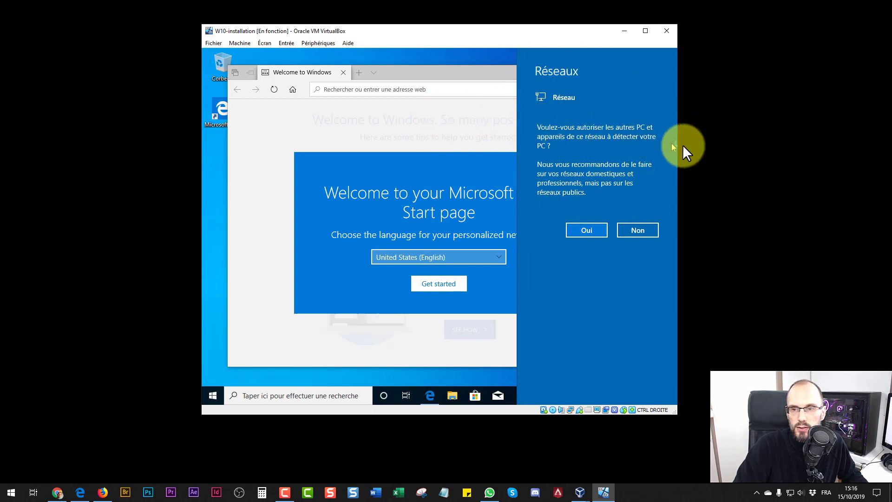
Step: Refuse to make the PC discoverable on the network and set the Edge start page's news feed language to France (français)
left_click(641, 231)
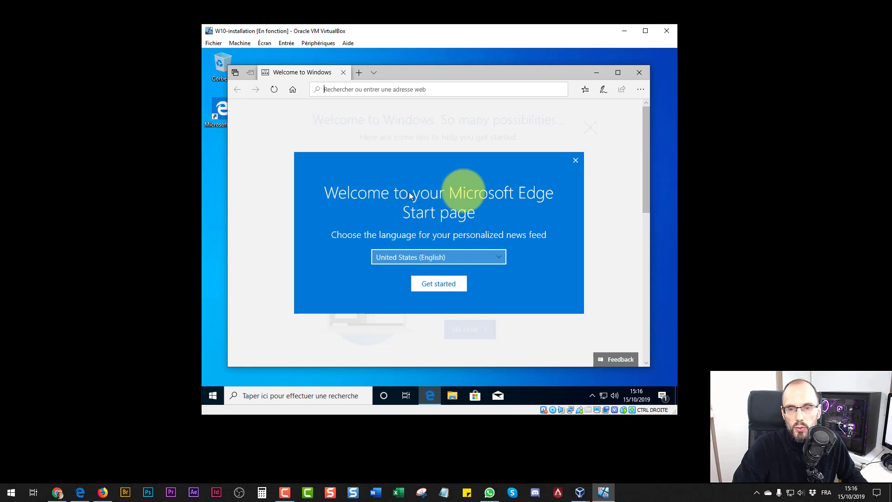
left_click(426, 257)
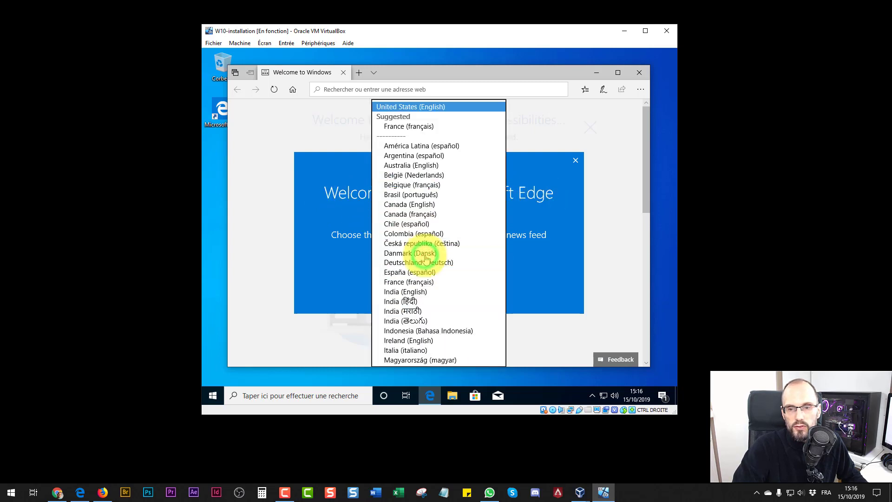
left_click(398, 281)
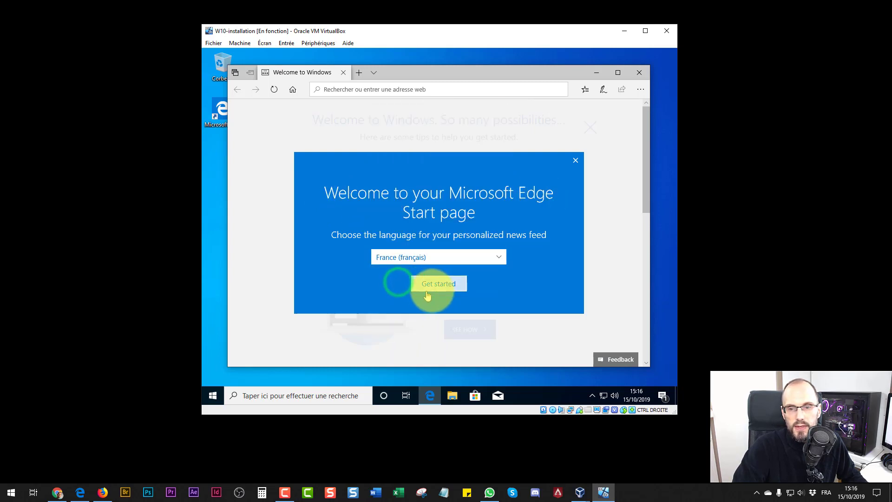
left_click(433, 284)
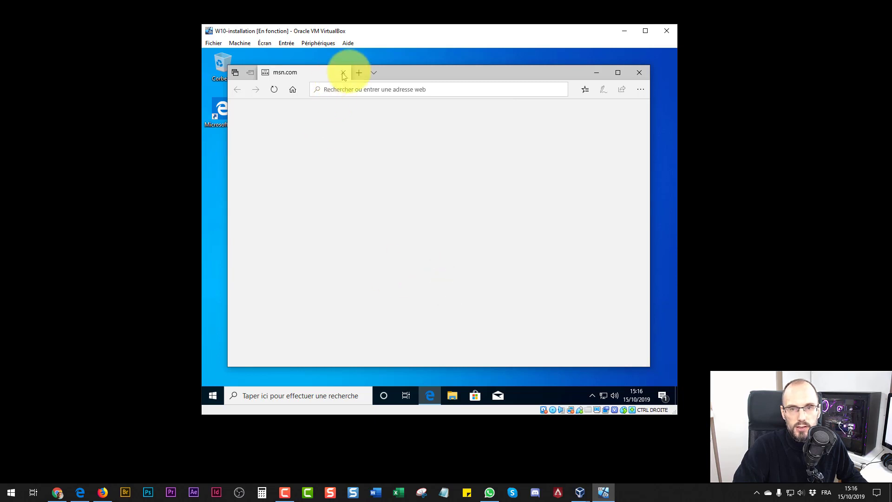
Step: Close all the tabs of the Edge window in the virtual machine to return to the desktop
left_click(359, 72)
left_click(344, 72)
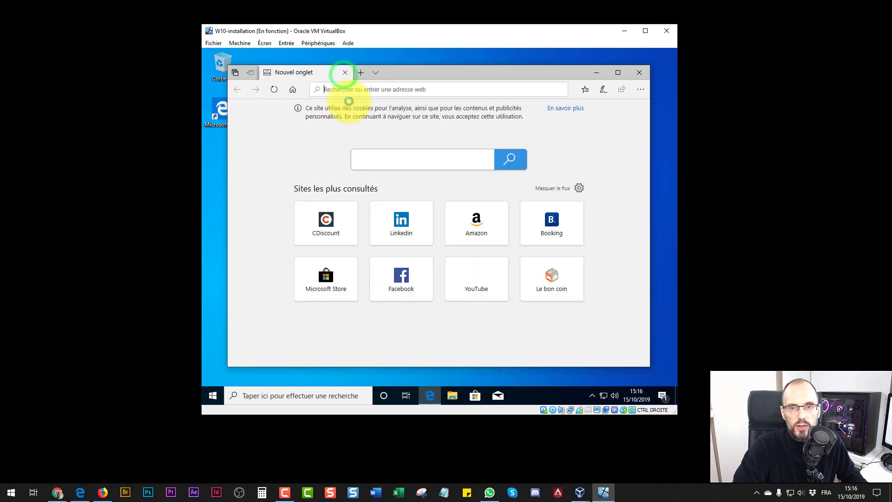
left_click(344, 72)
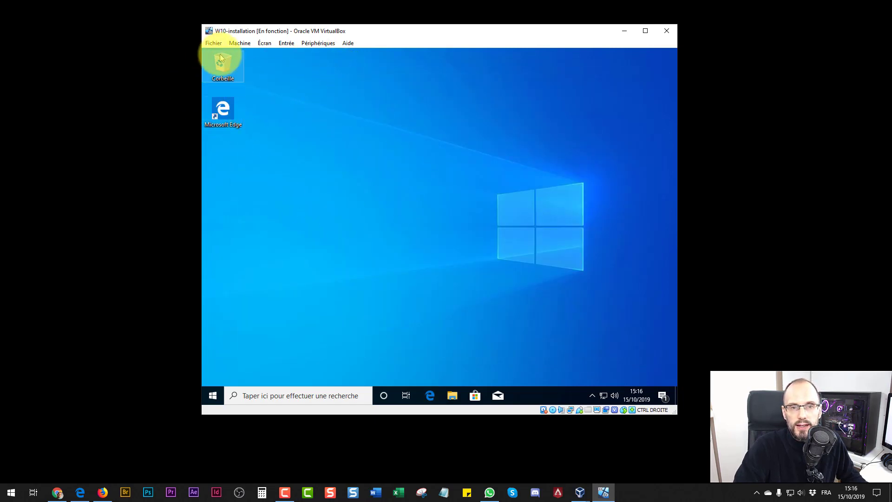
Step: Move the Corbeille and Microsoft Edge icons side by side to the lower-right corner of the virtual machine's desktop
left_click_drag(220, 55, 657, 355)
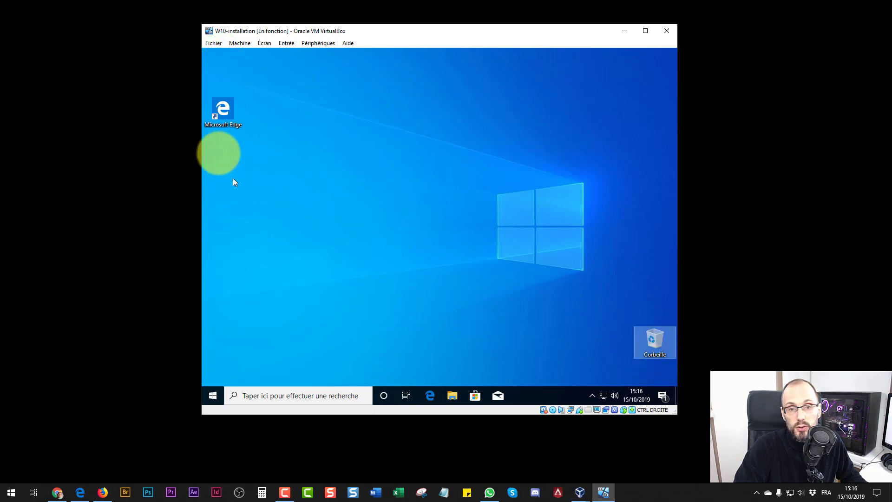
left_click_drag(223, 106, 614, 342)
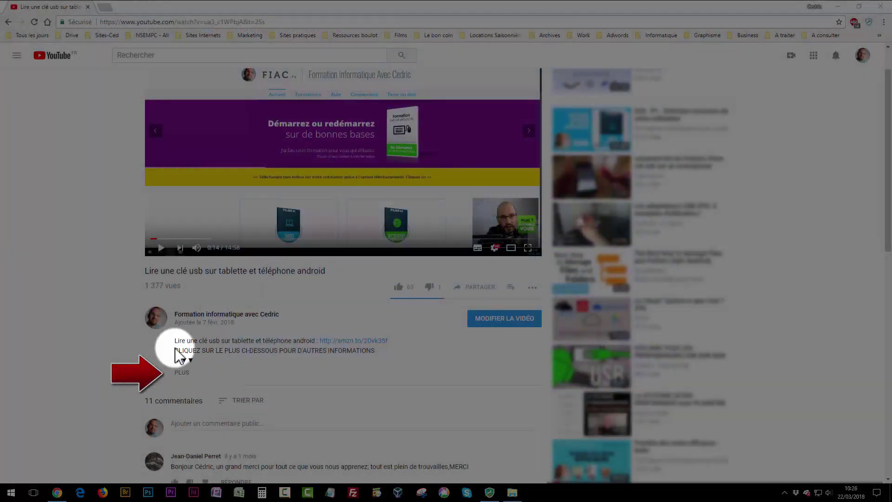
left_click(182, 372)
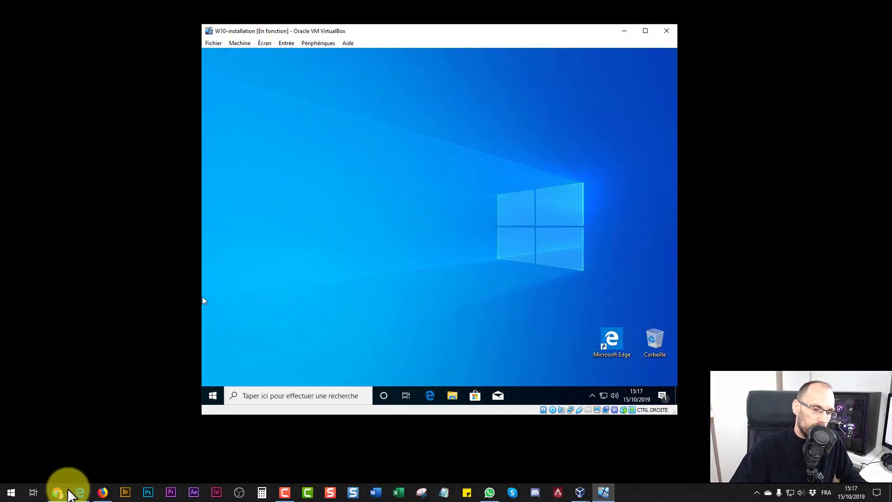
Step: Switch to Microsoft Edge on the host, examine the chapters of the Sauvegardes complètes course and go to the Pilier numéro quatre page
left_click(80, 492)
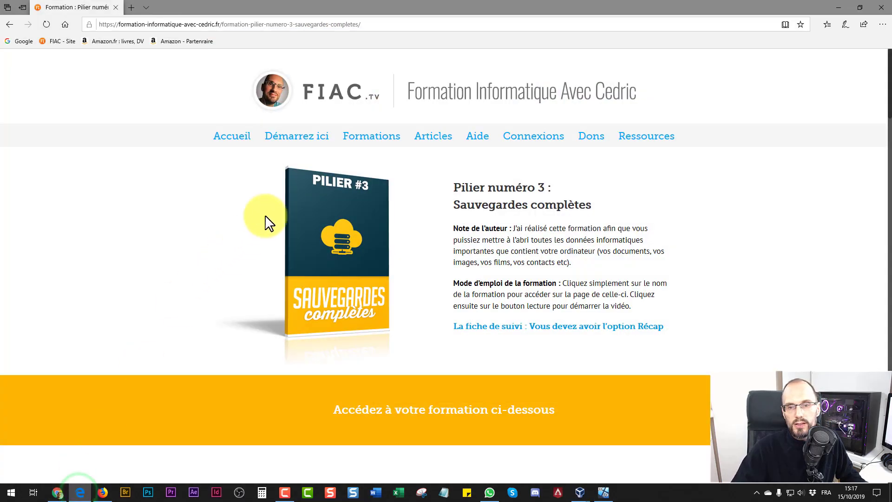
scroll(393, 268, "down", 2)
scroll(393, 268, "down", 20)
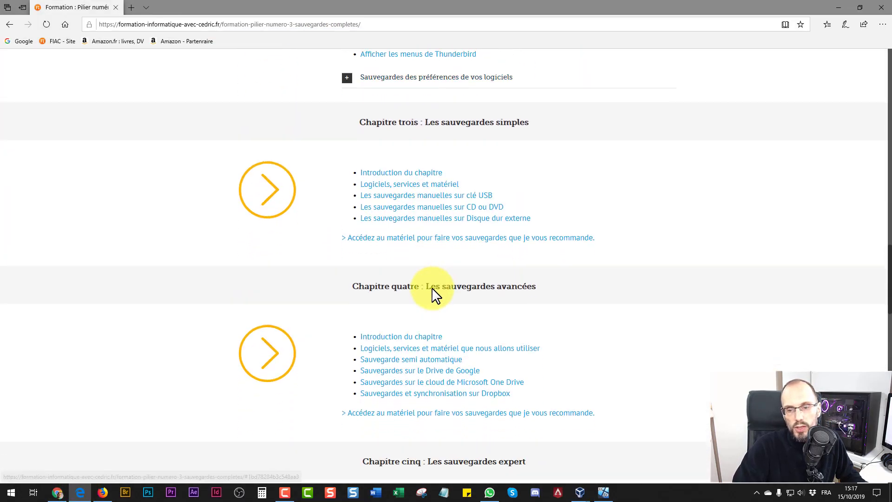
scroll(430, 300, "down", 10)
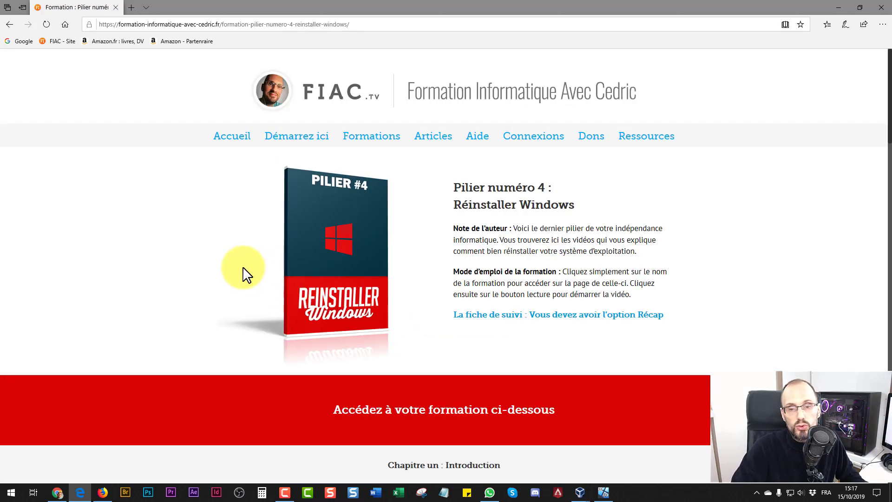
Step: Open "Réinstallation complète de mon PC Windows 10" from the EPAC section in a new tab and switch to it
scroll(205, 238, "down", 14)
scroll(224, 246, "down", 2)
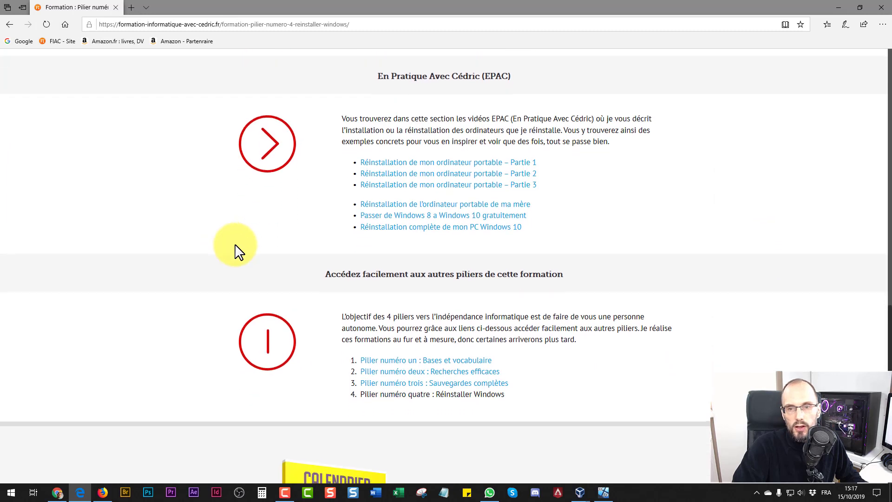
right_click(408, 231)
left_click(420, 237)
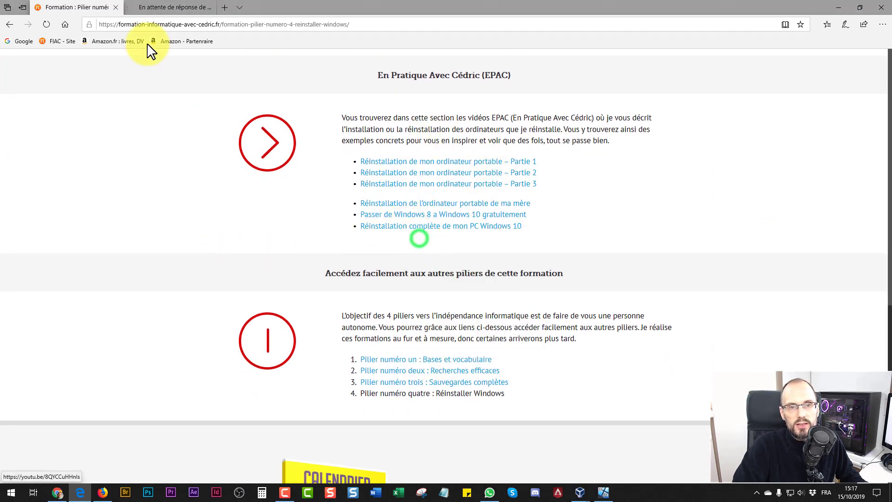
left_click(166, 9)
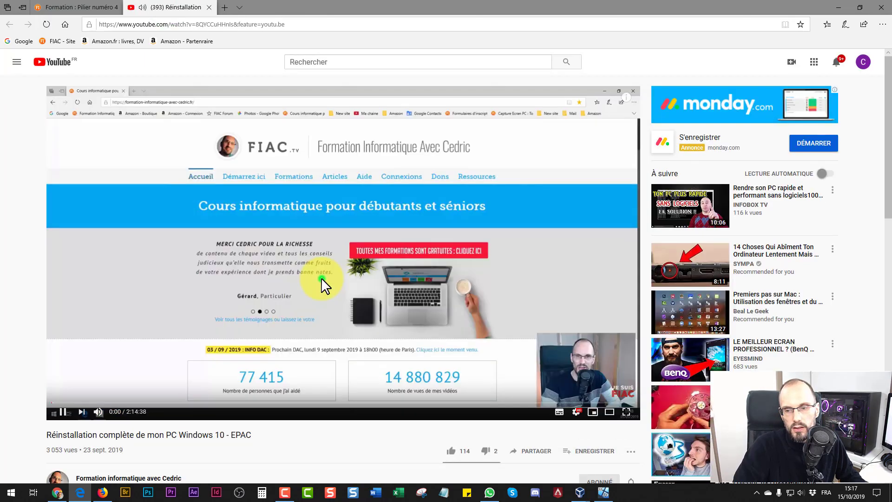
Step: Pause the video and expand its full description to examine the summary with chapter times
left_click(320, 278)
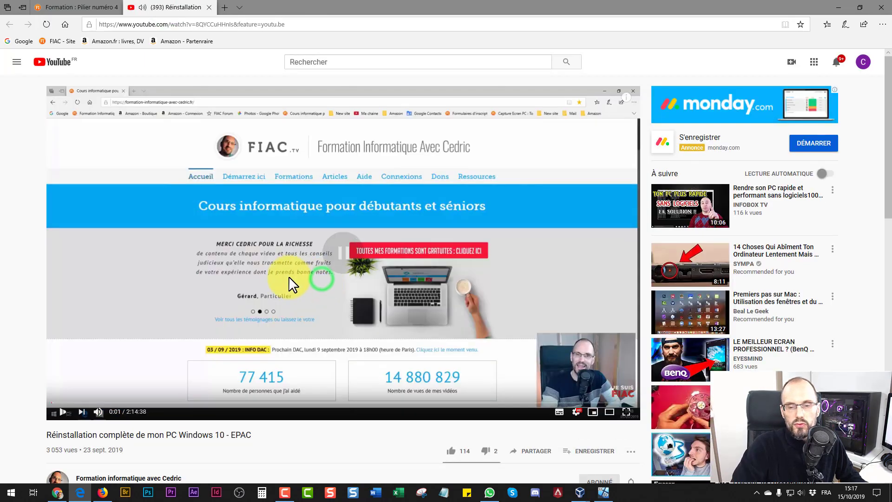
scroll(258, 249, "down", 1)
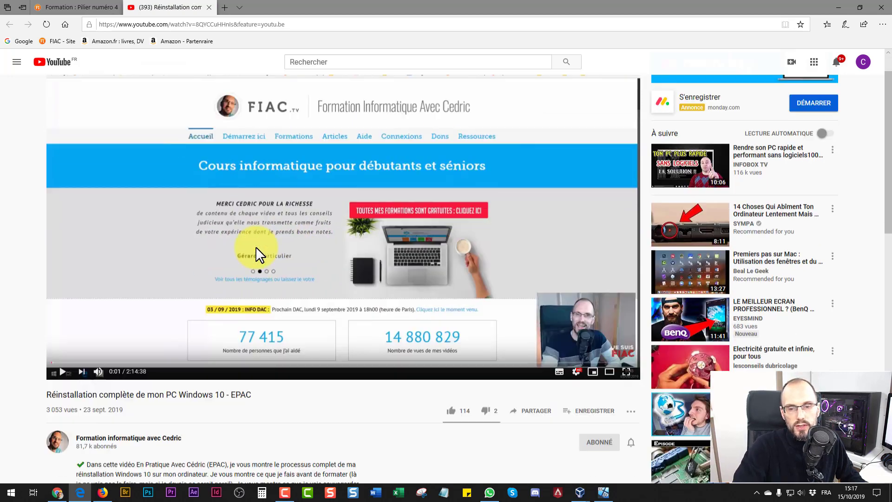
scroll(257, 251, "down", 5)
left_click(87, 280)
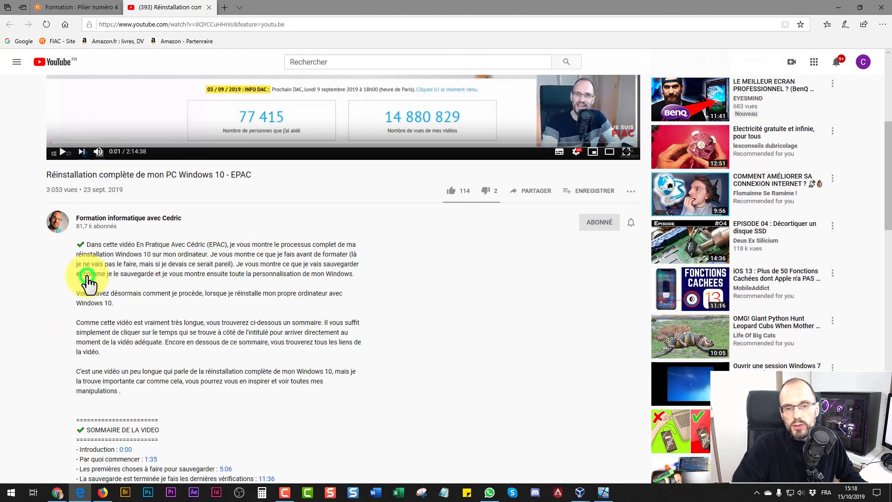
Step: Examine the video's full description and its chapter summary, from the introduction to the closing entry and video links
scroll(118, 243, "down", 3)
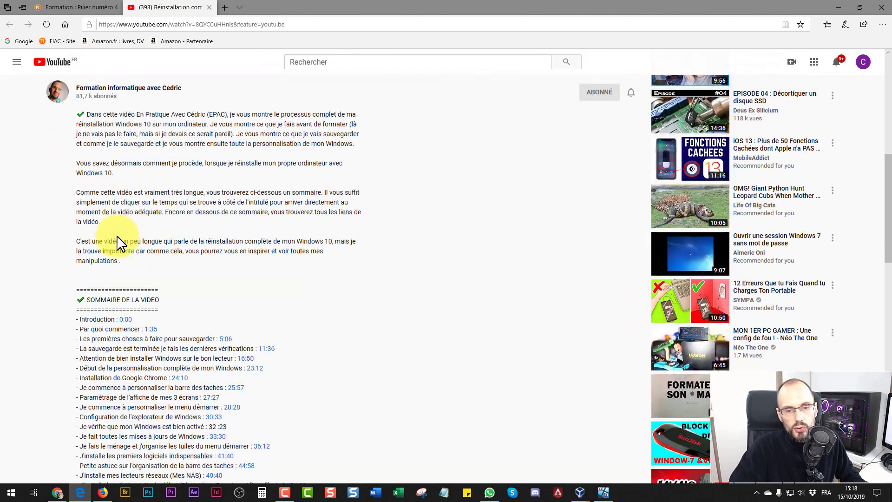
scroll(118, 243, "down", 4)
scroll(168, 195, "up", 7)
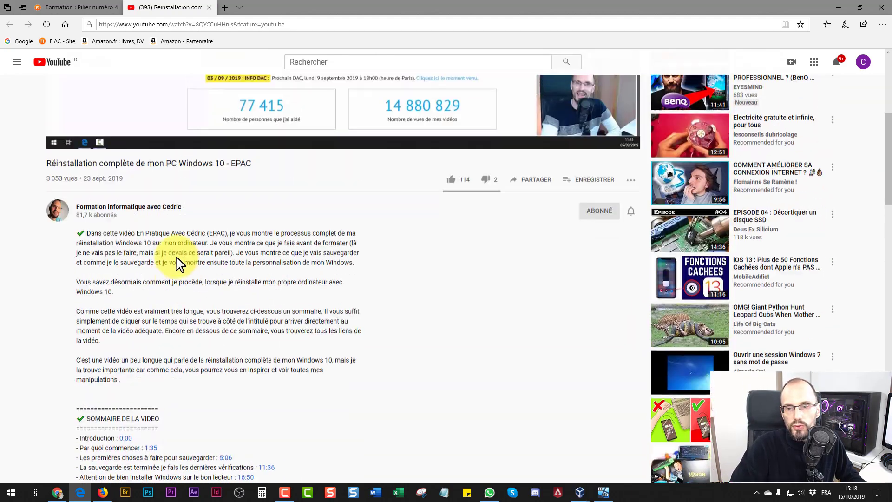
scroll(181, 264, "up", 2)
scroll(195, 297, "down", 7)
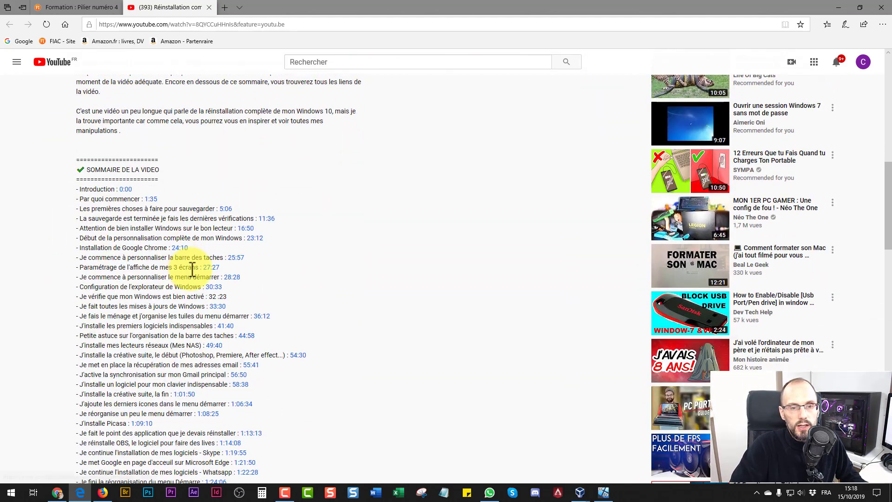
scroll(186, 264, "down", 2)
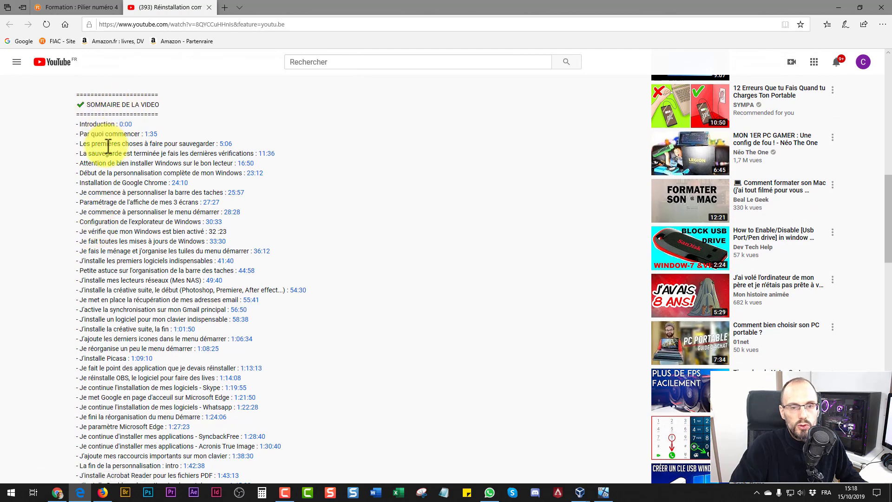
scroll(90, 281, "down", 5)
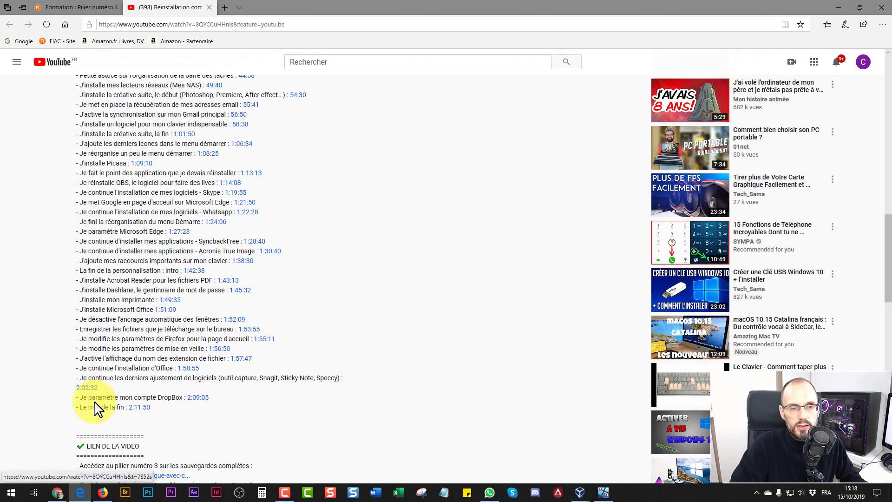
scroll(144, 348, "up", 2)
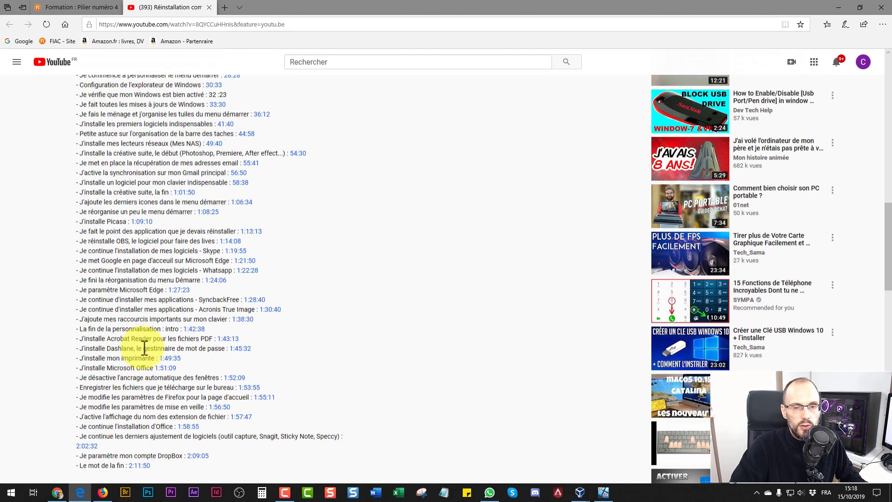
scroll(145, 348, "up", 6)
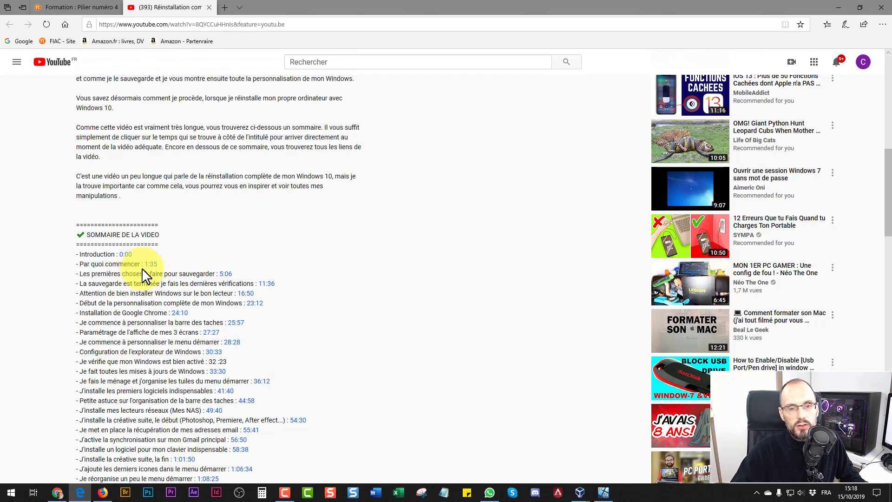
scroll(139, 269, "down", 5)
scroll(157, 264, "down", 3)
scroll(159, 263, "up", 9)
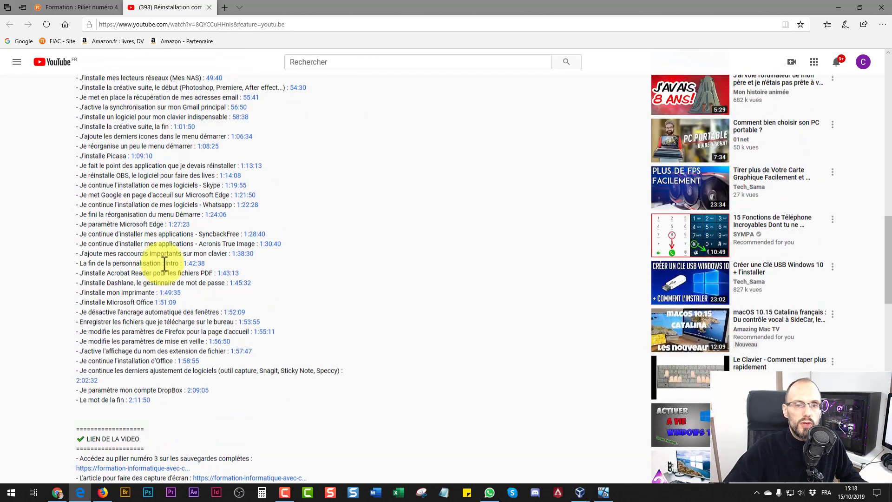
scroll(165, 271, "up", 10)
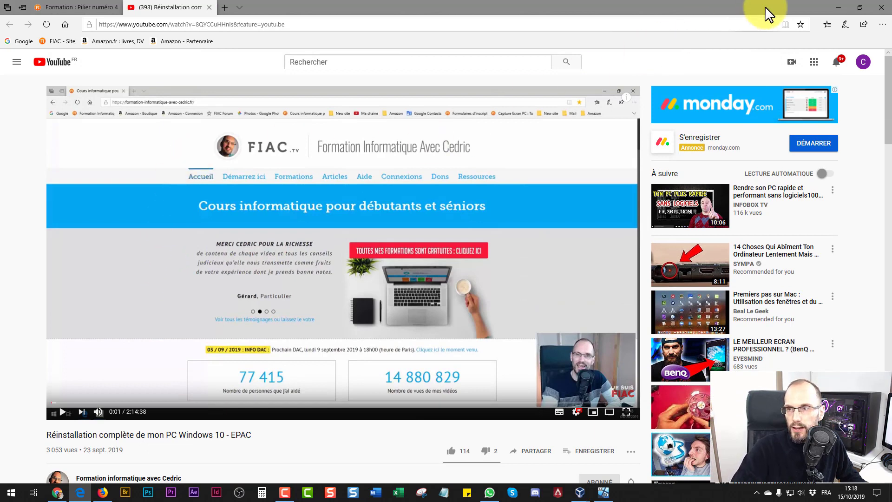
Step: Minimize the browser to return to the W10-installation virtual machine and open the Activation page of its Mise à jour et sécurité settings
left_click(832, 10)
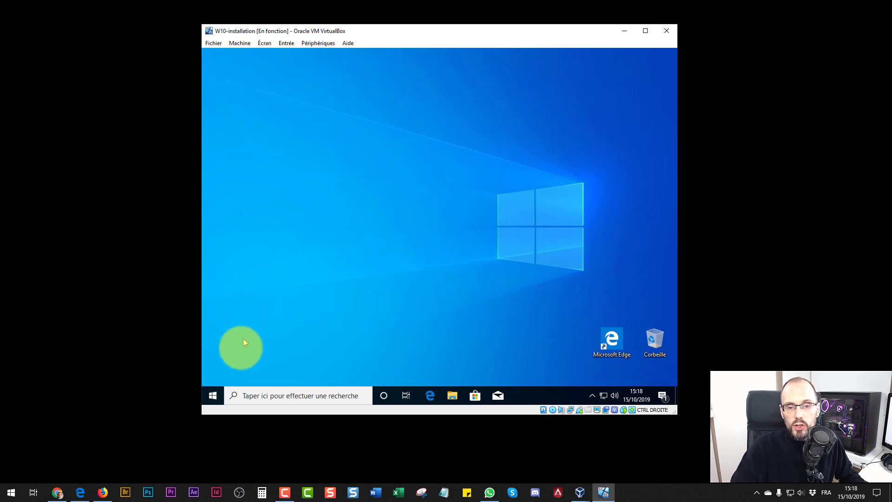
left_click(213, 396)
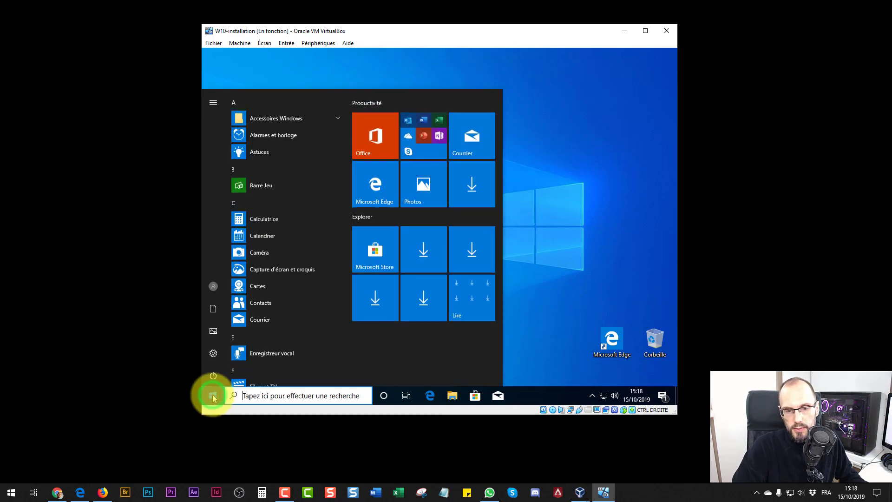
left_click(213, 354)
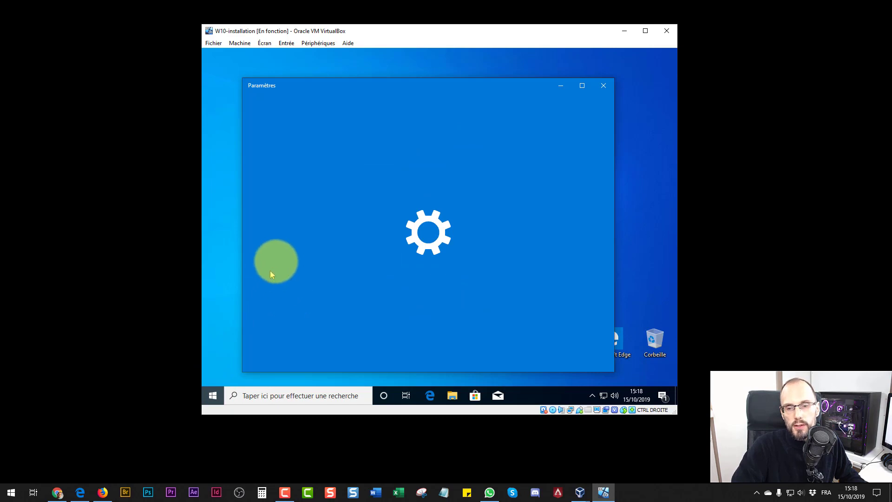
left_click(467, 317)
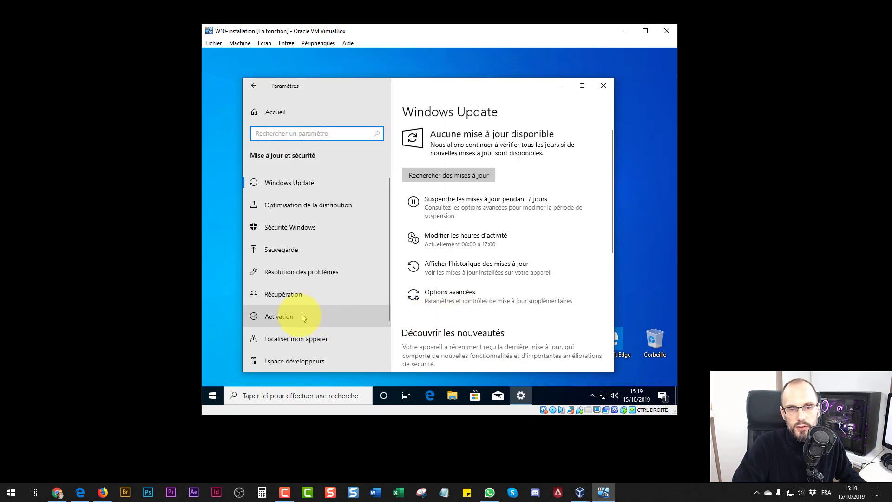
left_click(290, 316)
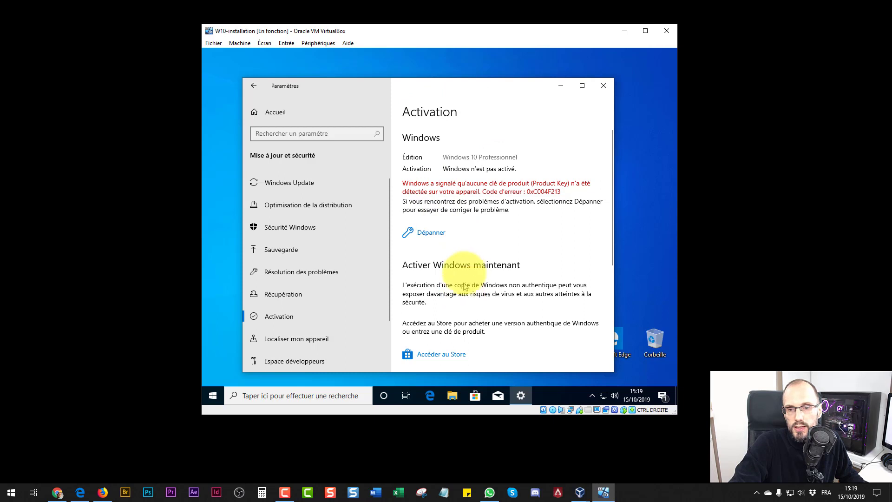
Step: Show the product key entry dialog via Modifier la clé de produit, cancel it without entering a key and close Paramètres
scroll(458, 232, "down", 5)
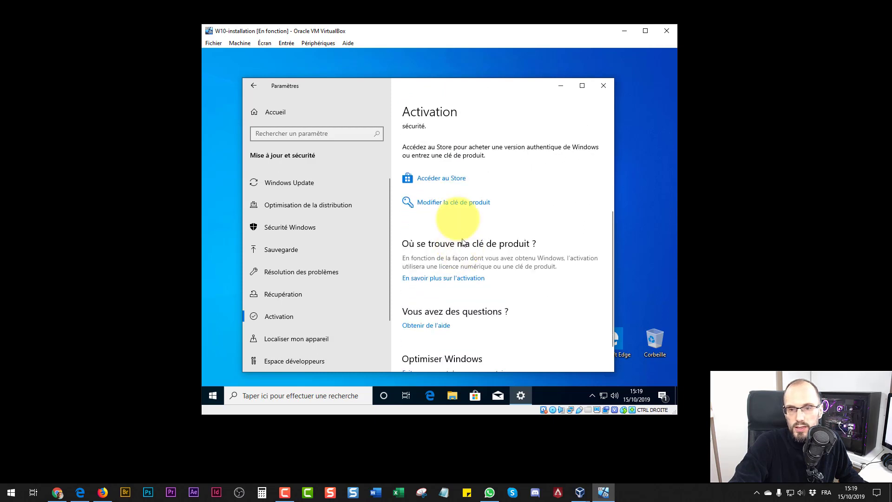
left_click(442, 202)
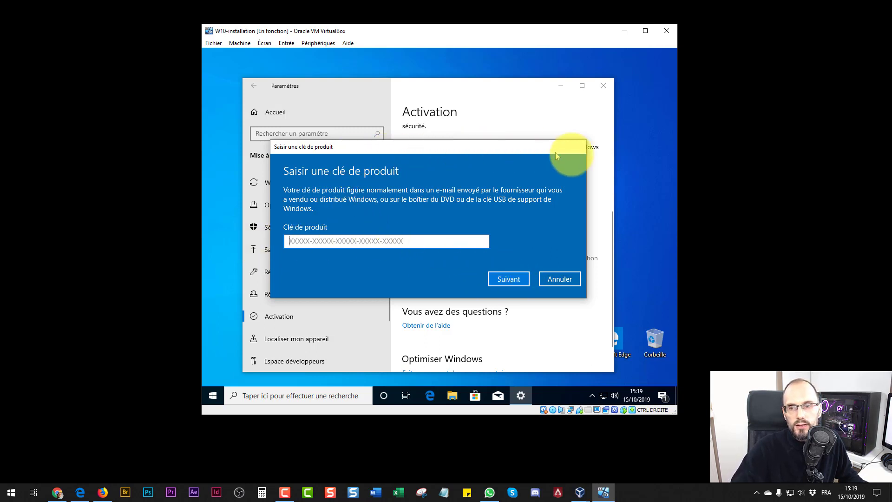
left_click(562, 280)
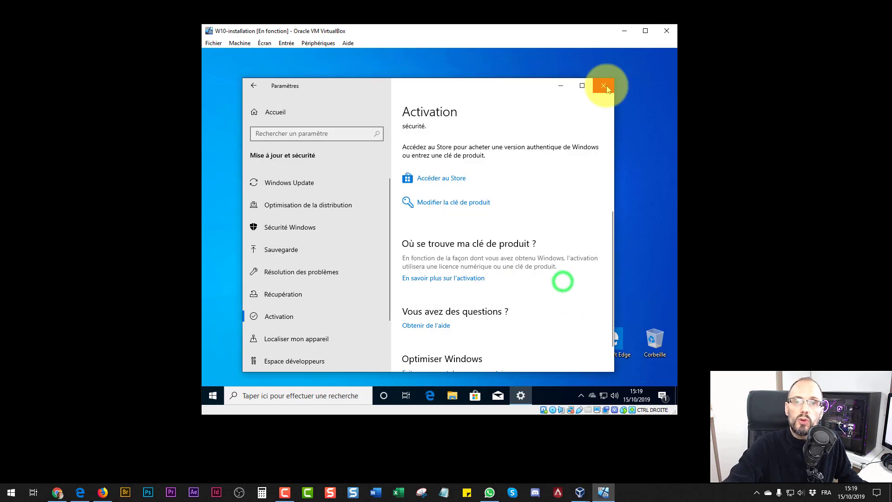
left_click(606, 89)
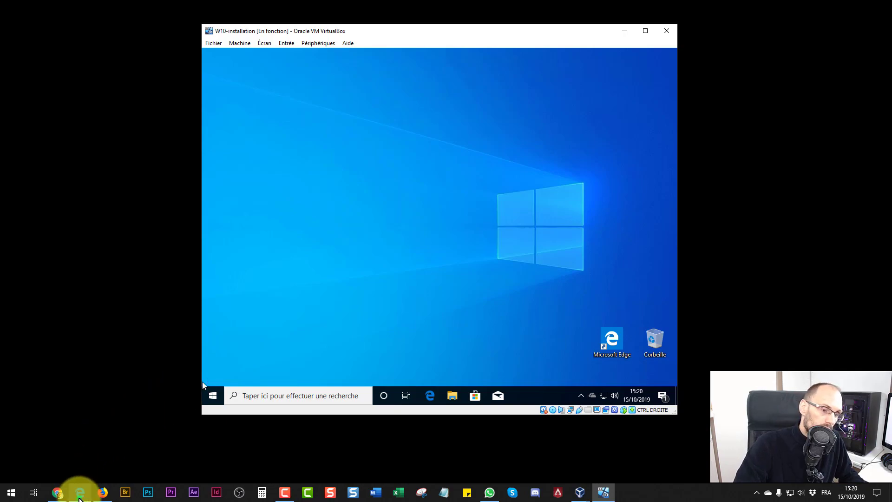
Step: Switch to Microsoft Edge on the host and go from the Pilier numéro 4 page through the site's home page to Formations
left_click(80, 495)
left_click(85, 7)
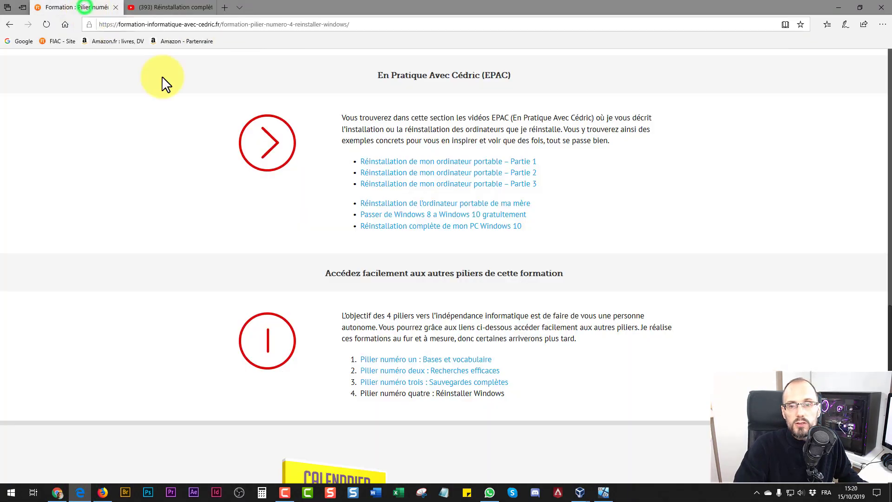
scroll(442, 265, "up", 20)
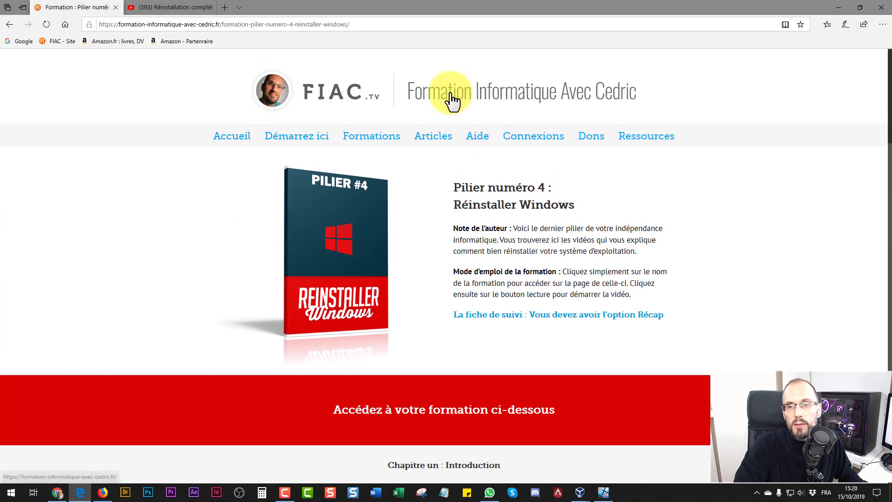
left_click(449, 101)
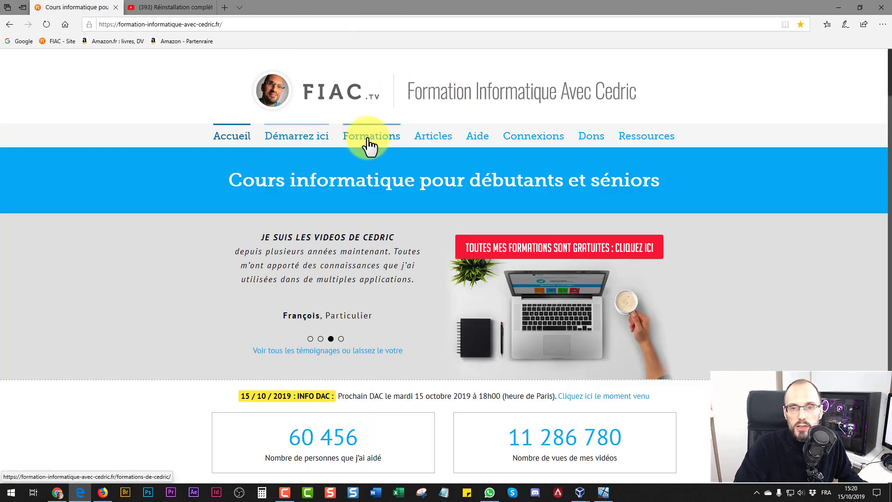
left_click(368, 143)
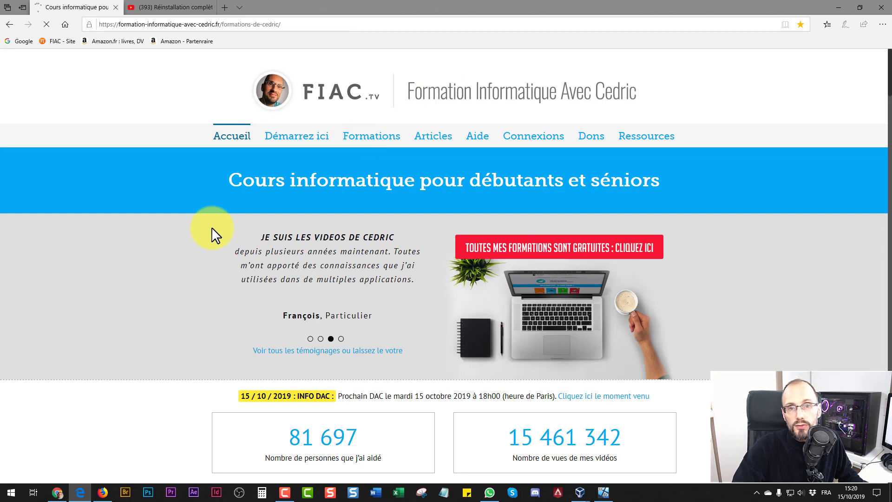
Step: Open the "Ma véritable trousse à outils" course from the 100% pratique list and examine the videos listed in its chapters
scroll(214, 230, "down", 3)
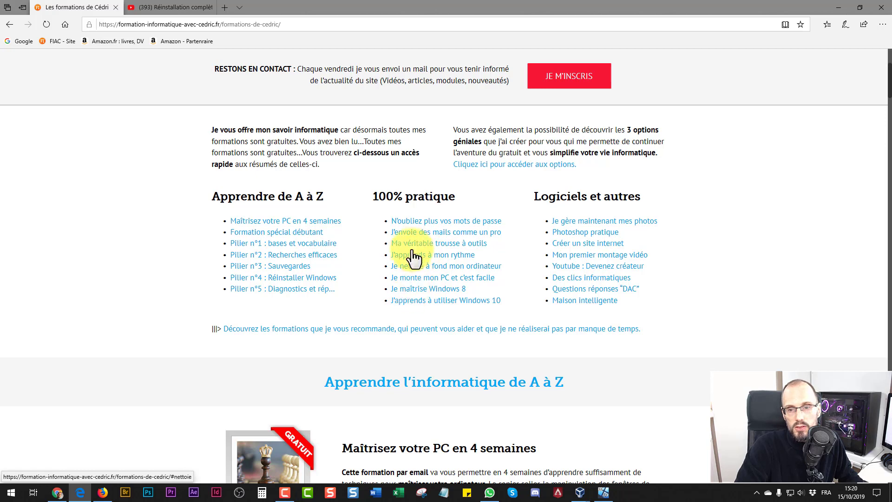
left_click(412, 243)
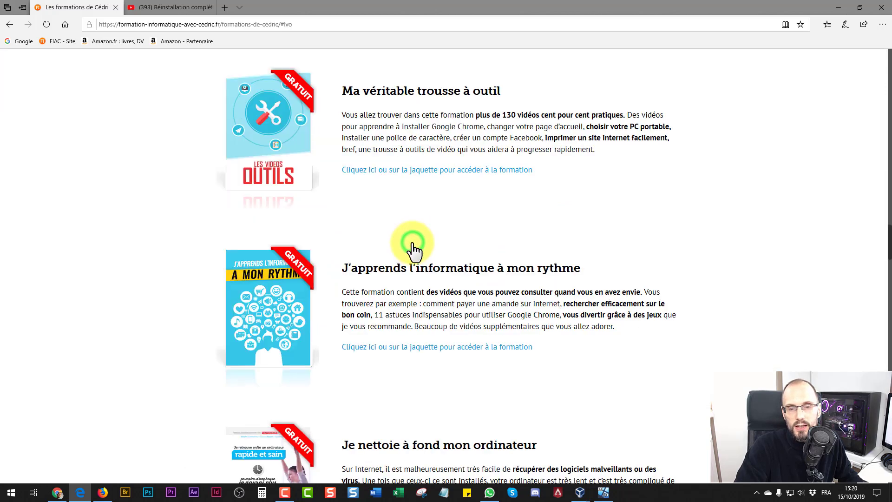
left_click(404, 174)
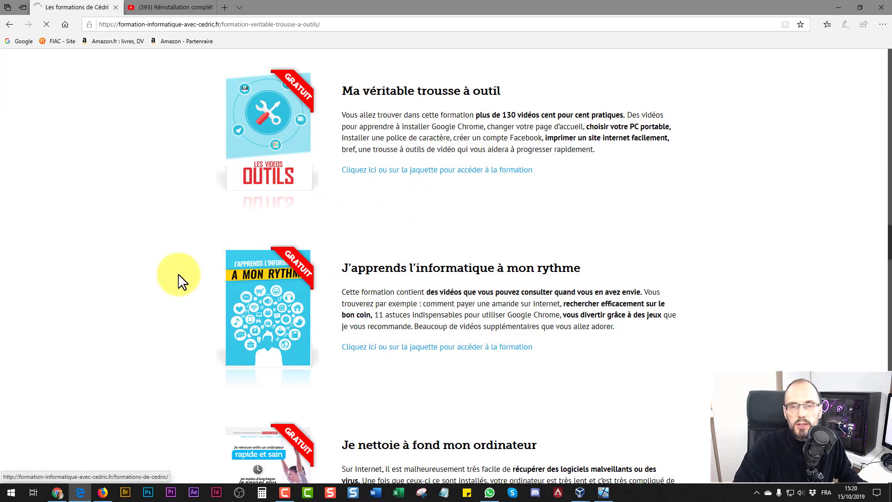
scroll(79, 329, "down", 6)
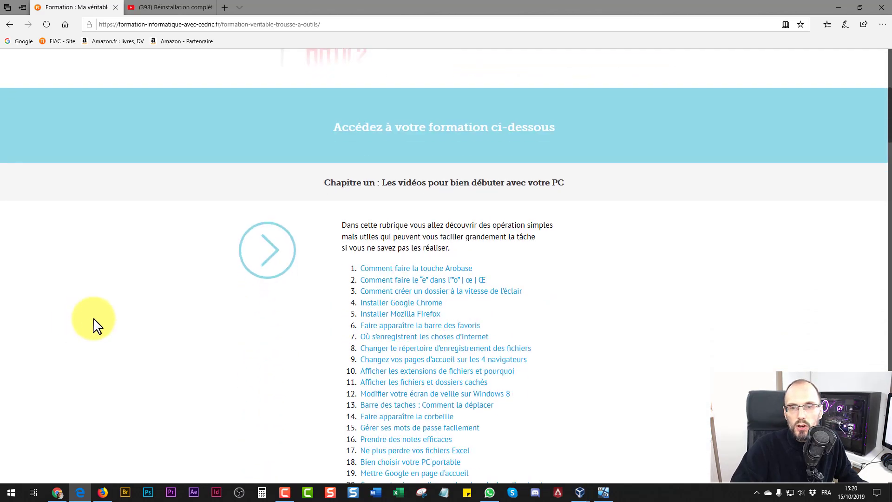
scroll(486, 193, "down", 8)
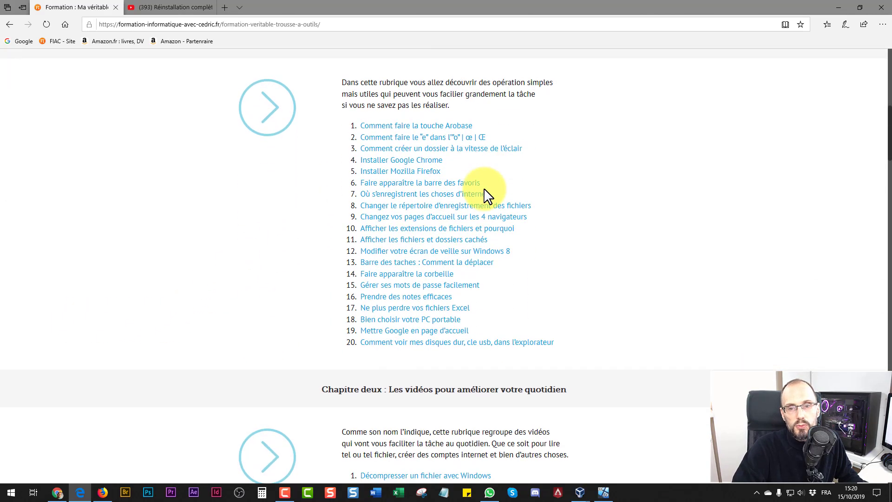
scroll(471, 163, "down", 20)
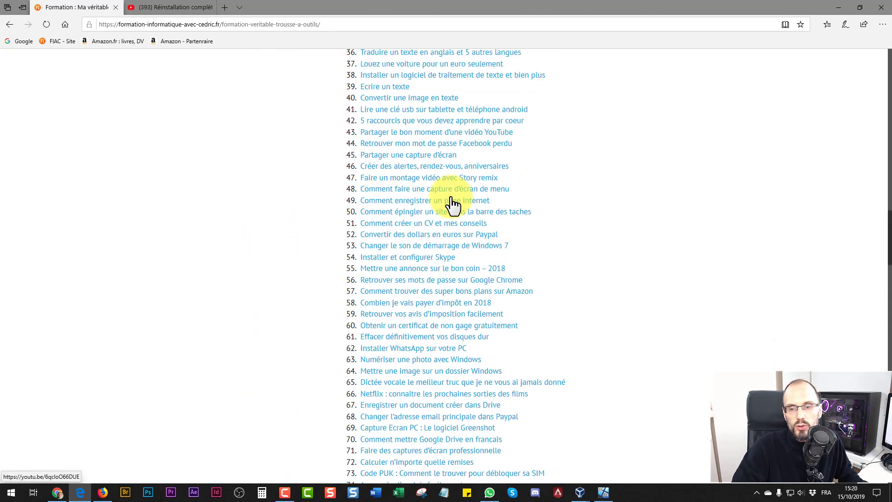
scroll(447, 175, "up", 4)
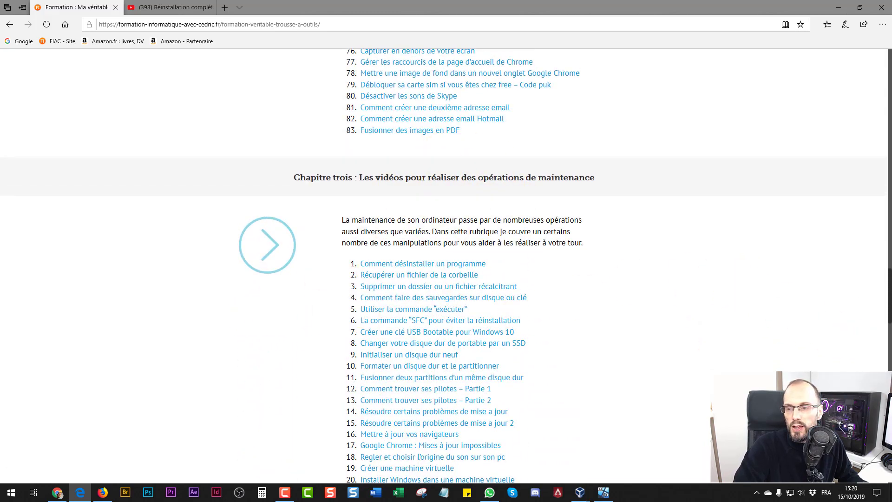
scroll(488, 173, "up", 20)
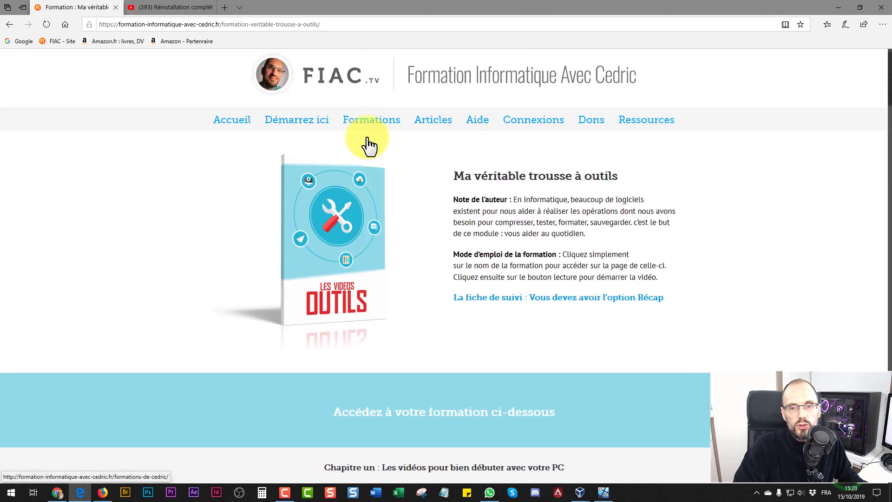
Step: Revisit the Formations page, view the Option Récap' page from the Aide section, and return to Formations through the site's home page
left_click(378, 136)
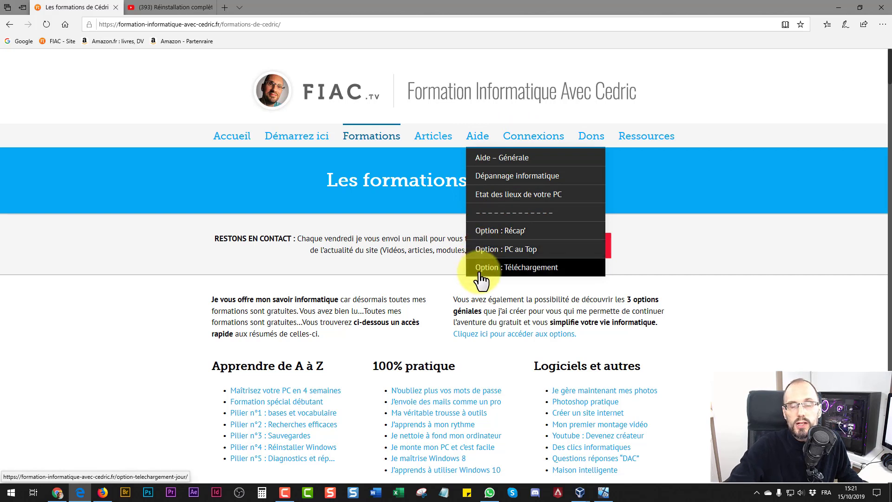
left_click(492, 241)
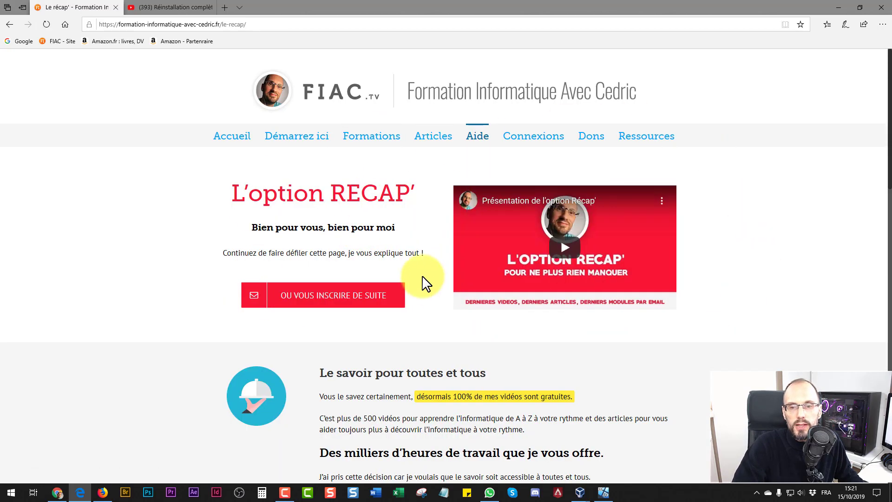
left_click(370, 88)
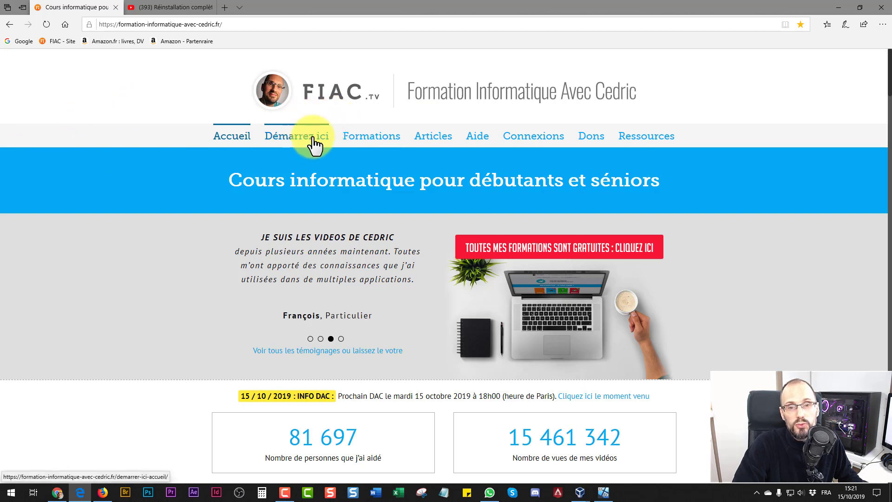
left_click(370, 137)
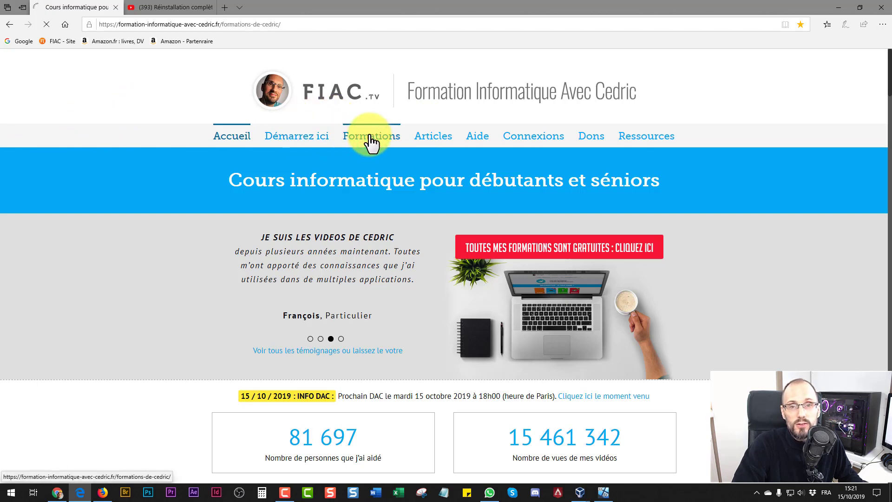